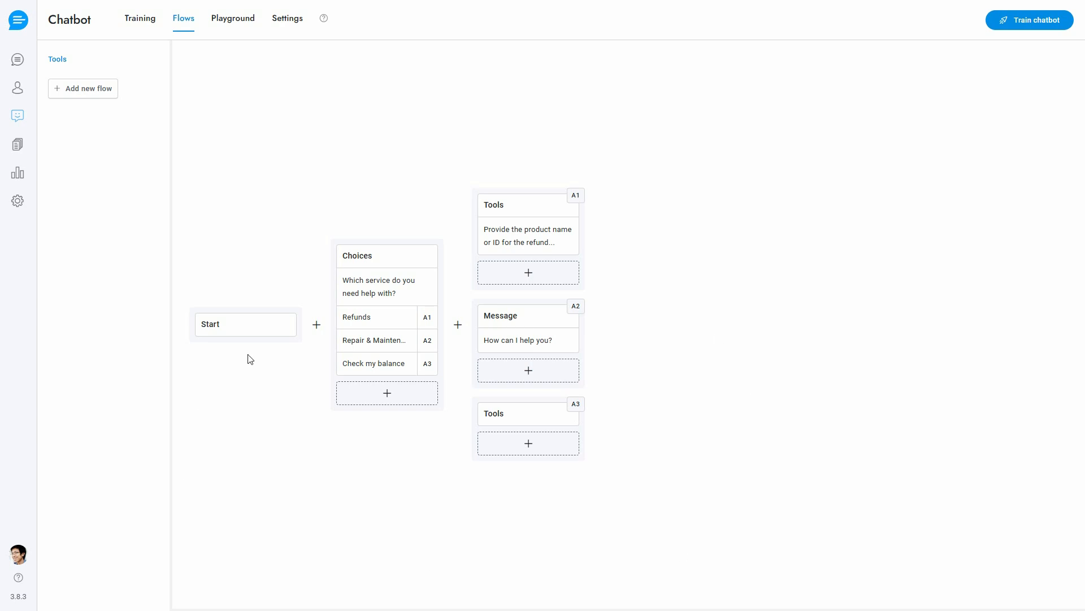
# Review the settings of the Start block and the Choices block in the Tools flow
pyautogui.click(246, 325)
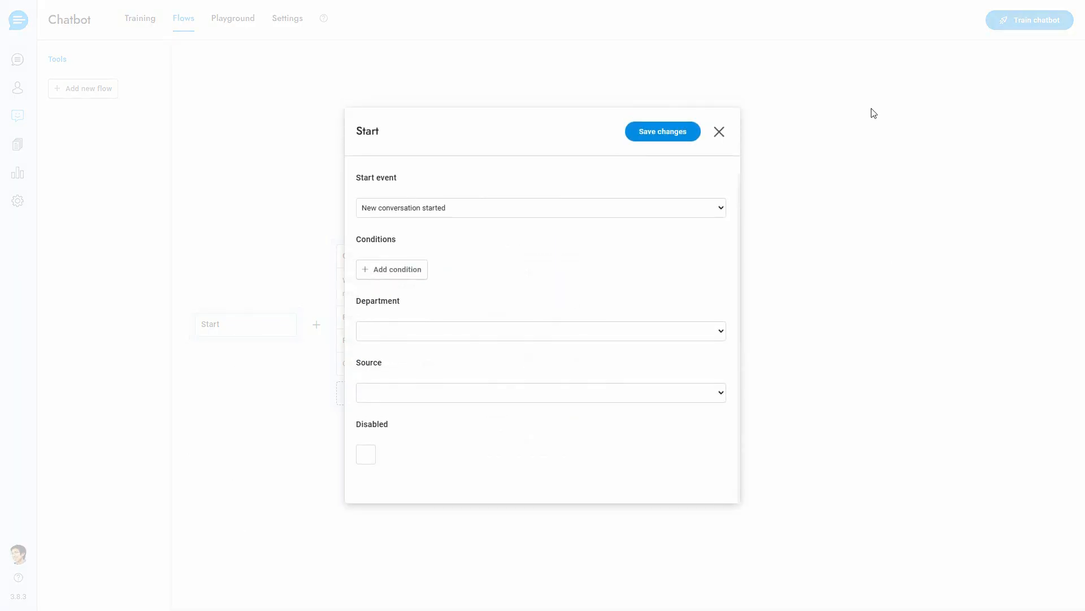
pyautogui.click(719, 133)
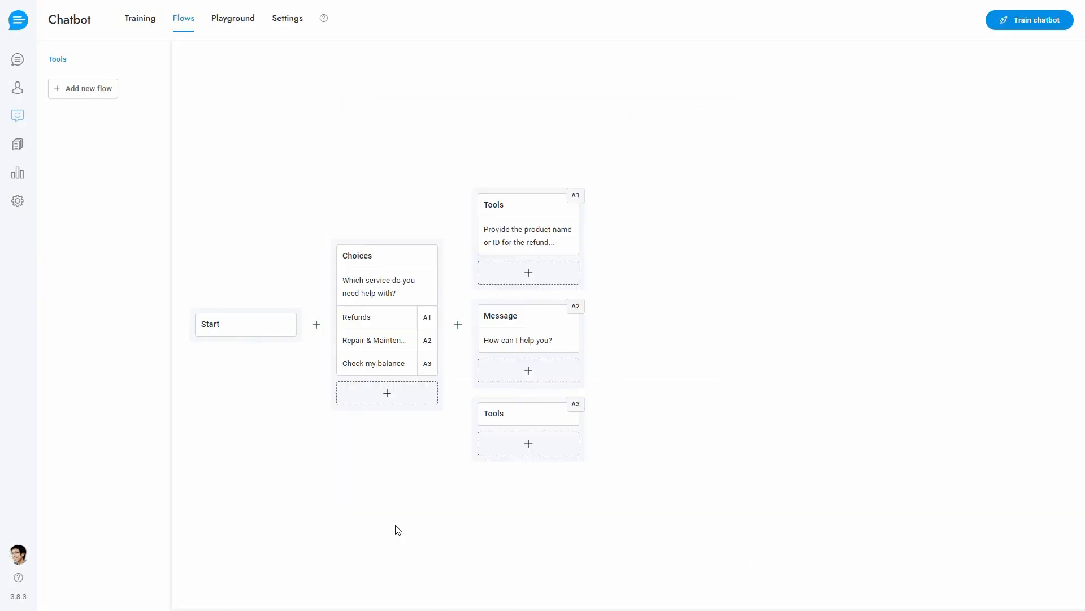
pyautogui.click(395, 299)
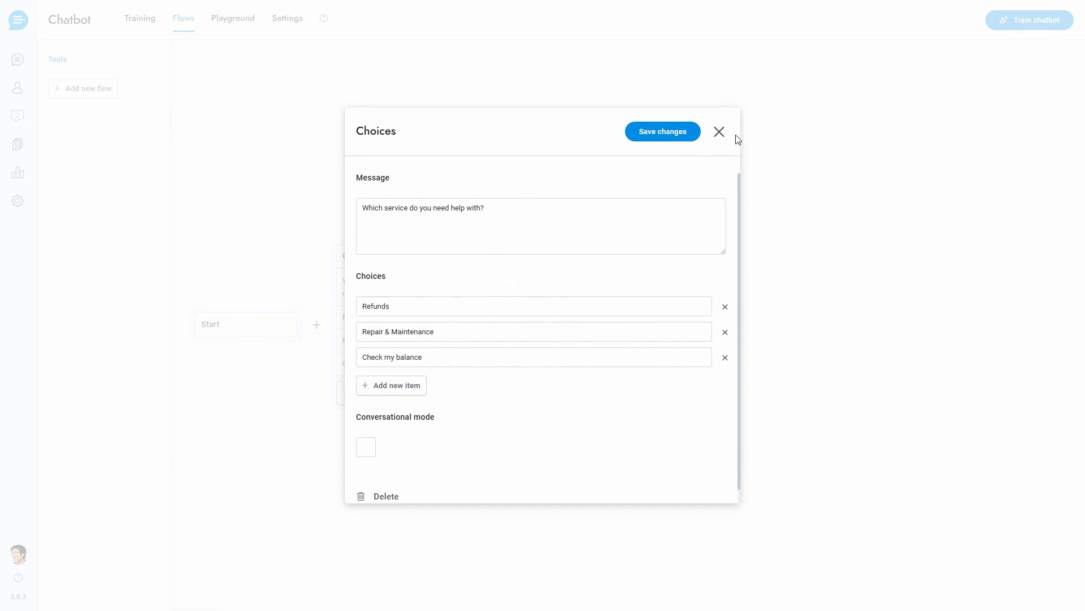
pyautogui.click(720, 132)
# Review the URL, headers and Product ID property of the refund Tools block (A1)
pyautogui.click(519, 234)
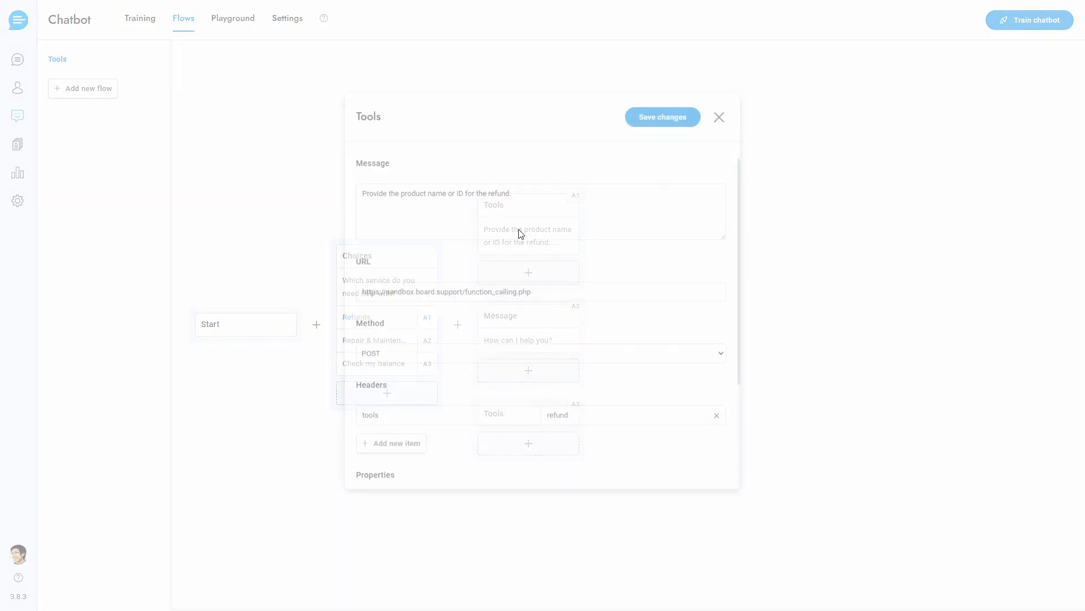
pyautogui.click(545, 298)
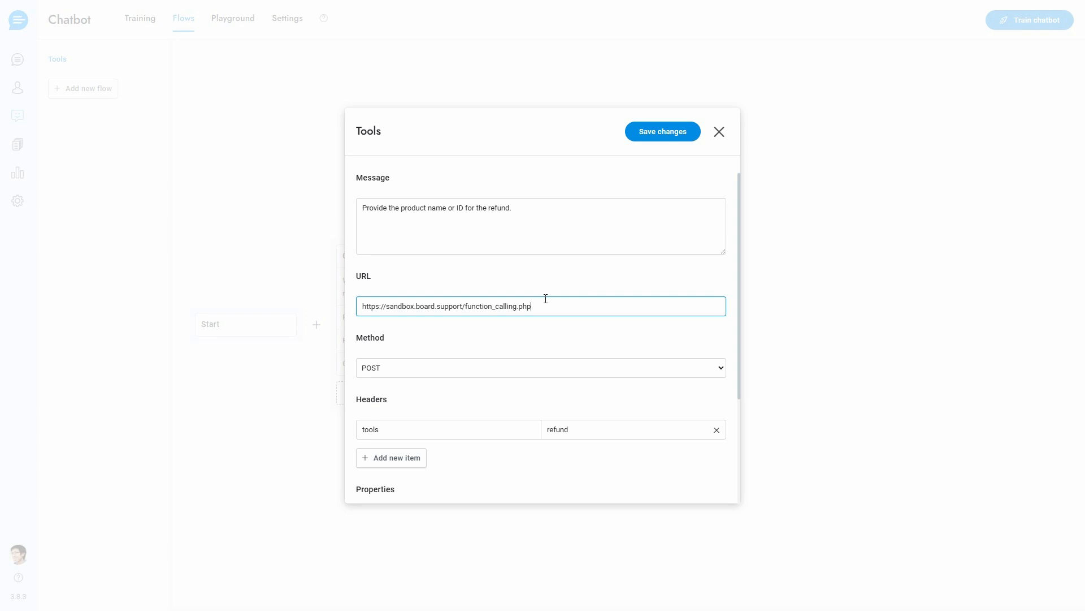
pyautogui.click(472, 424)
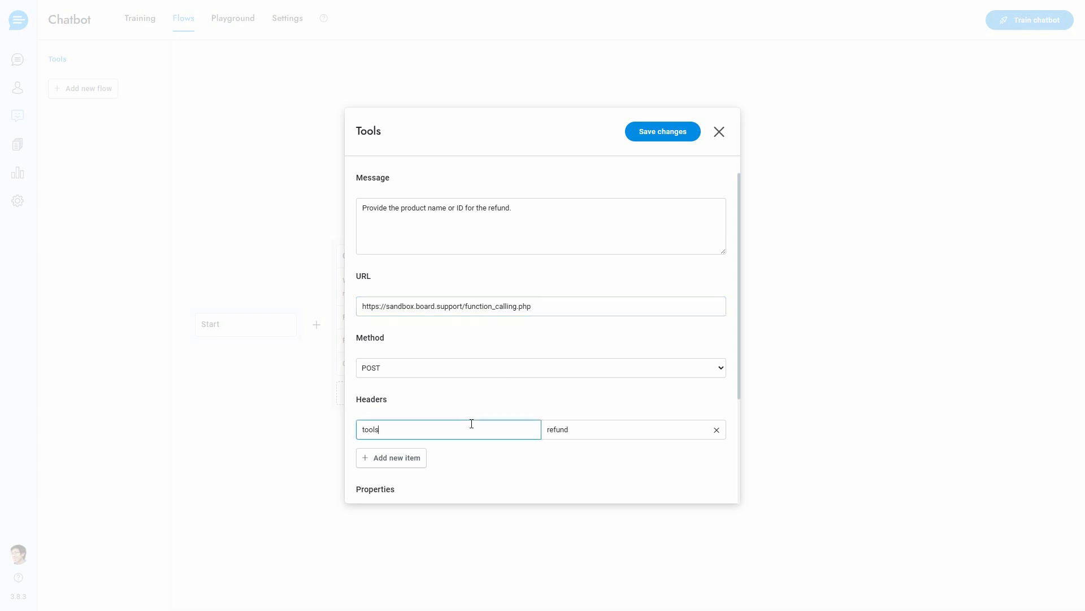
pyautogui.click(619, 430)
pyautogui.scroll(-3, 619, 430)
pyautogui.click(459, 368)
pyautogui.click(477, 384)
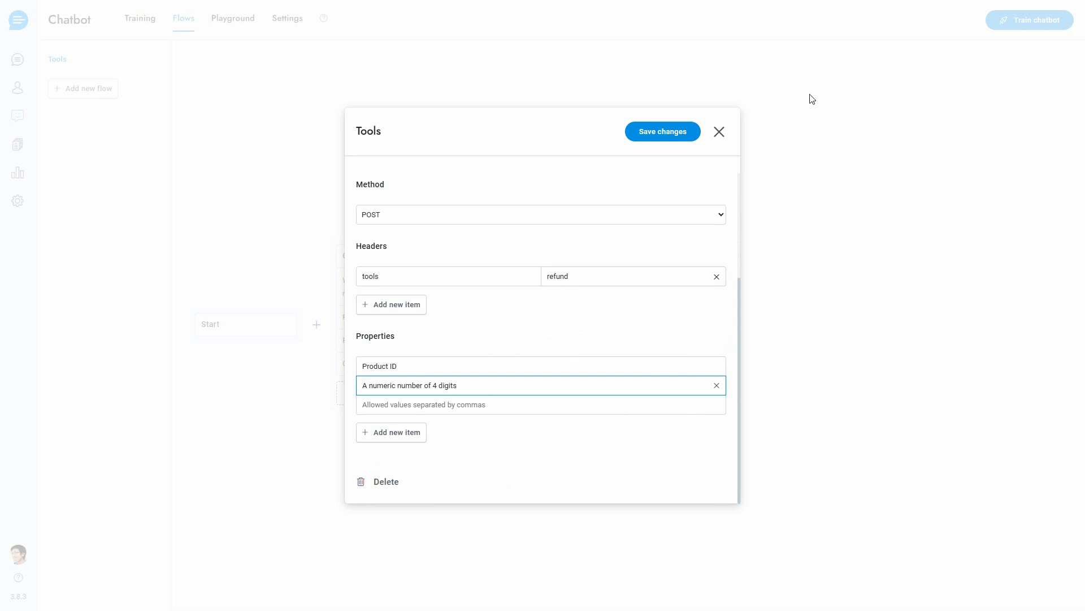
pyautogui.click(719, 131)
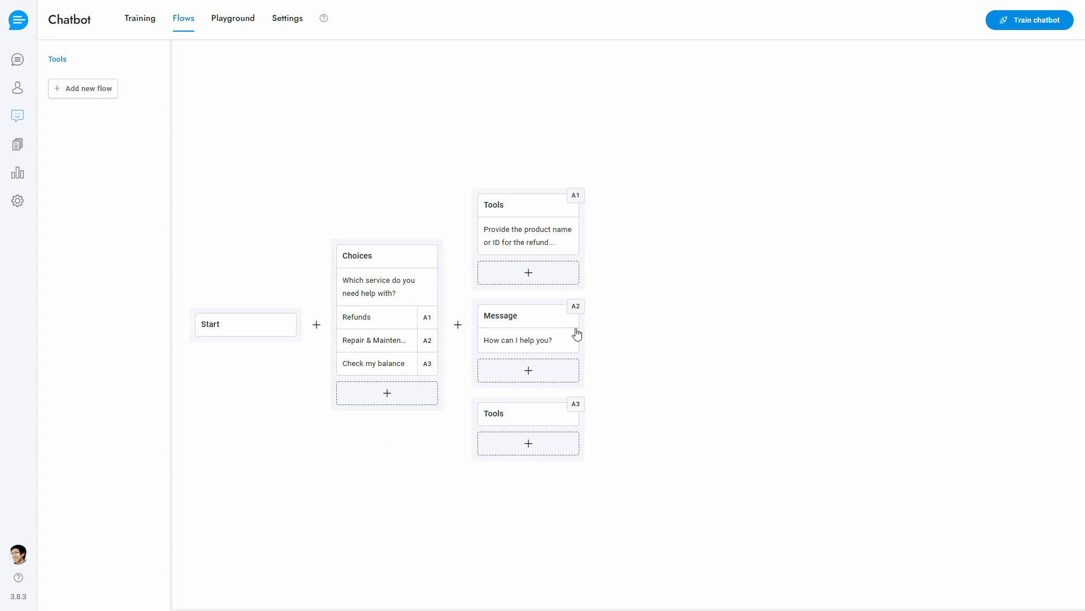
# Review the Message block (A2) and the headers and properties of the balance Tools block (A3)
pyautogui.click(537, 329)
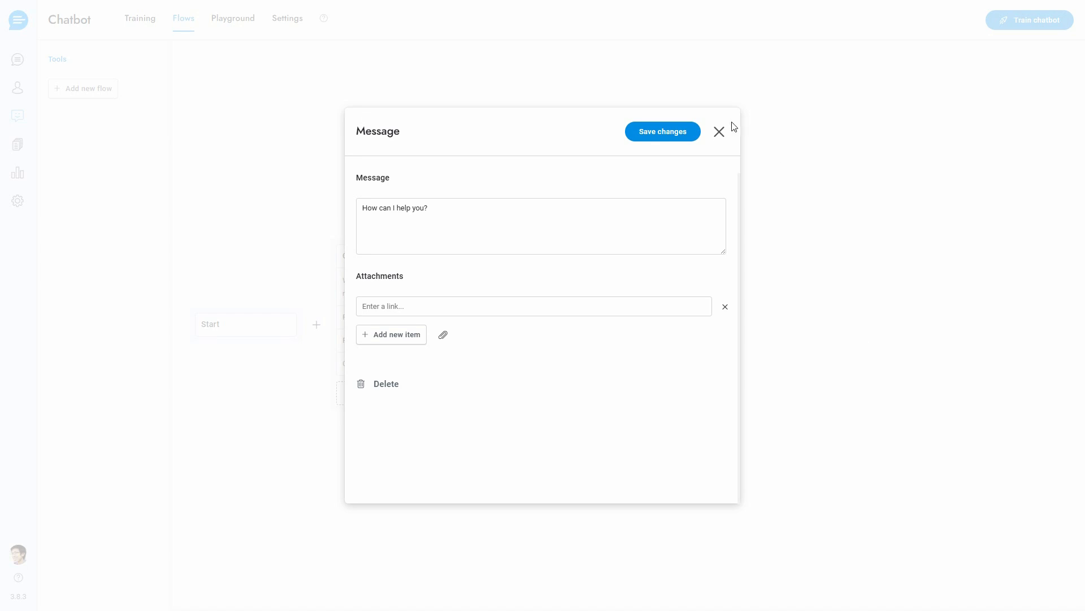
pyautogui.click(719, 132)
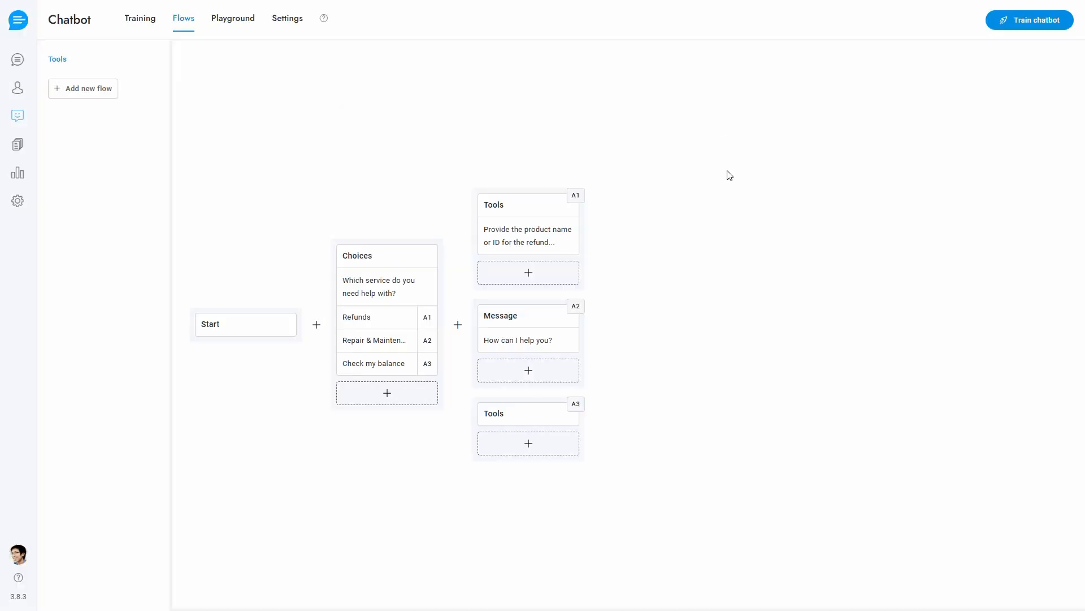
pyautogui.click(525, 418)
pyautogui.click(492, 433)
pyautogui.click(627, 435)
pyautogui.scroll(-3, 630, 461)
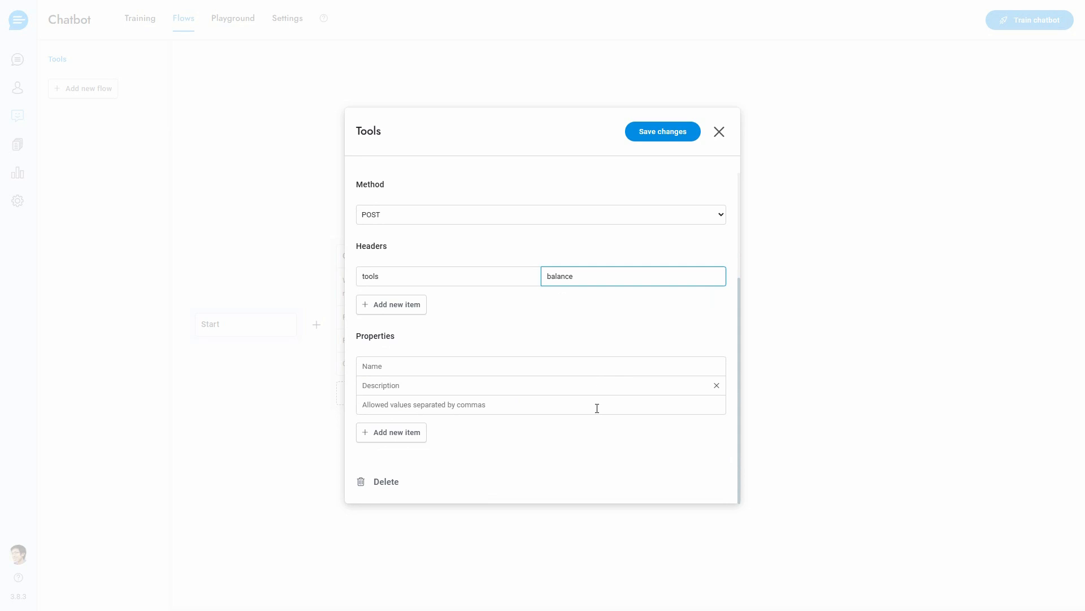
pyautogui.click(720, 131)
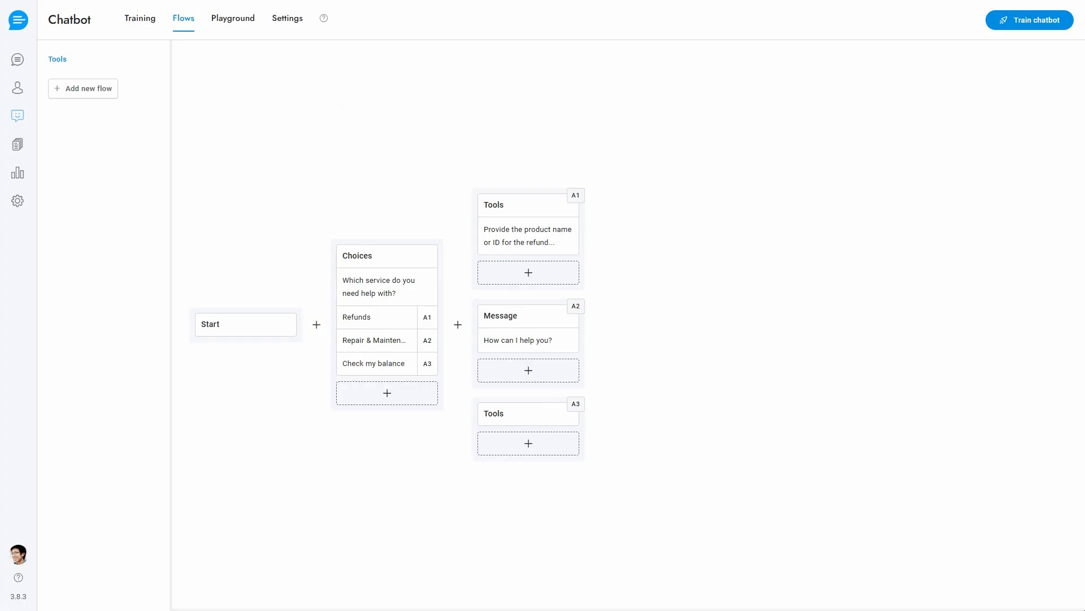
# Recheck the property description and message of the refund Tools block (A1), and save the block
pyautogui.click(551, 244)
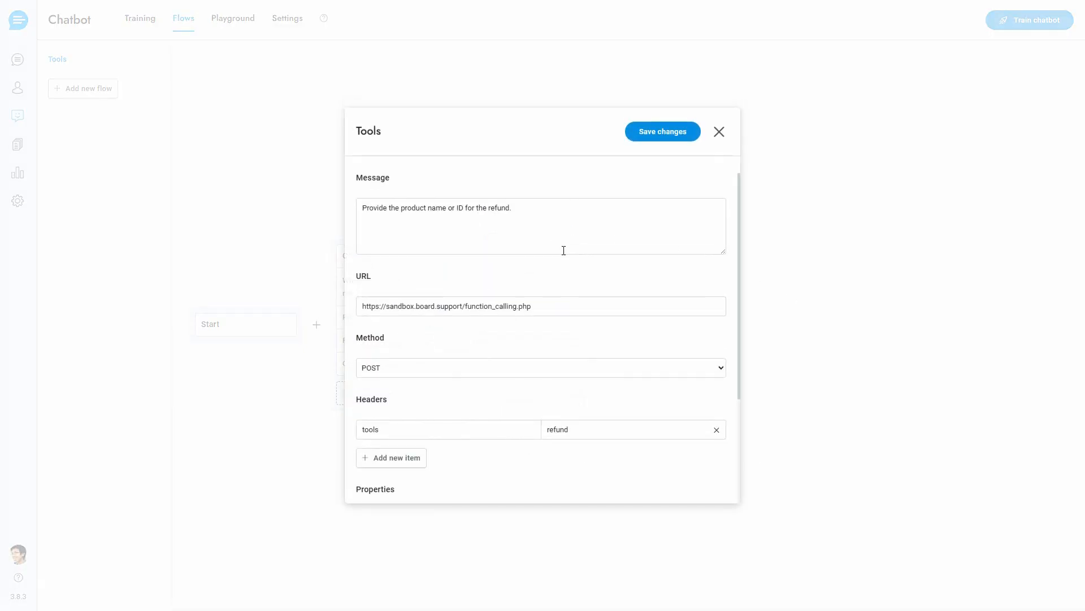
pyautogui.scroll(-3, 562, 368)
pyautogui.click(469, 385)
pyautogui.scroll(3, 537, 396)
pyautogui.click(571, 213)
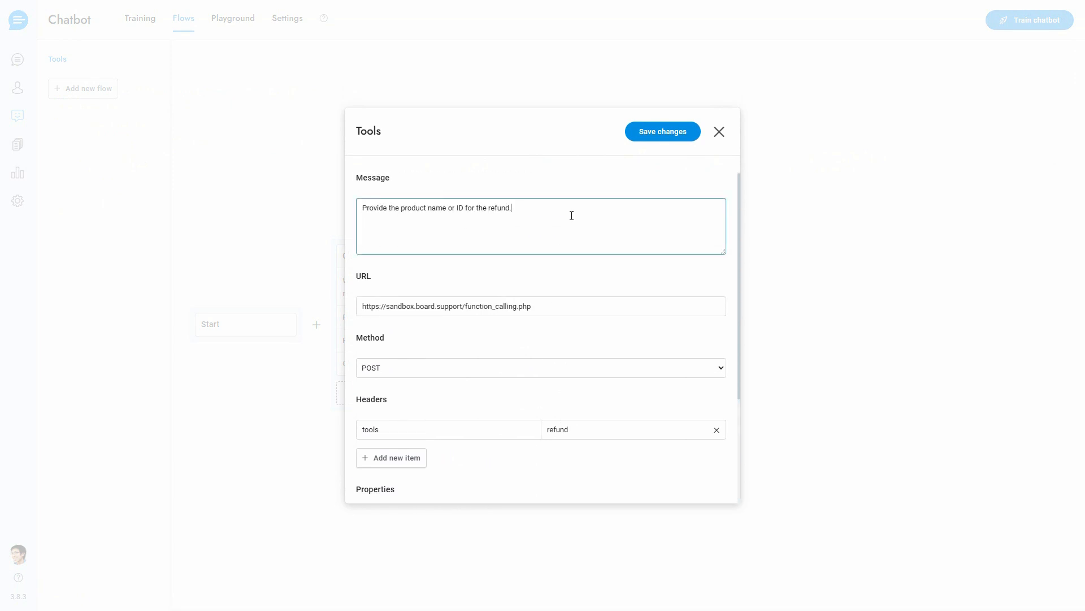
pyautogui.click(673, 139)
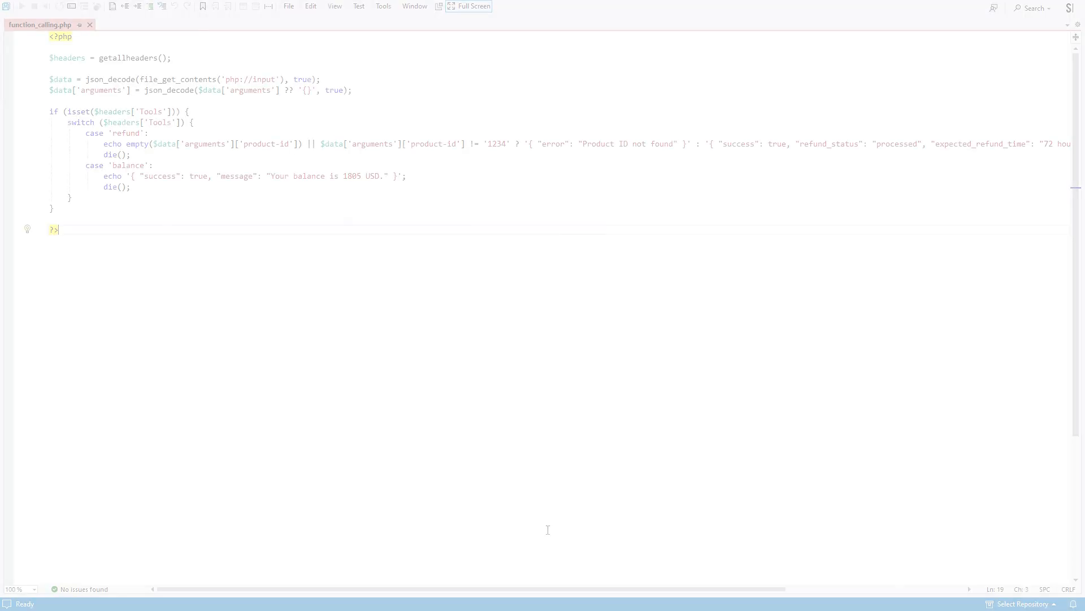
# Examine the refund case in function_calling.php, including its 1234 product ID check and its success response
pyautogui.doubleClick(129, 134)
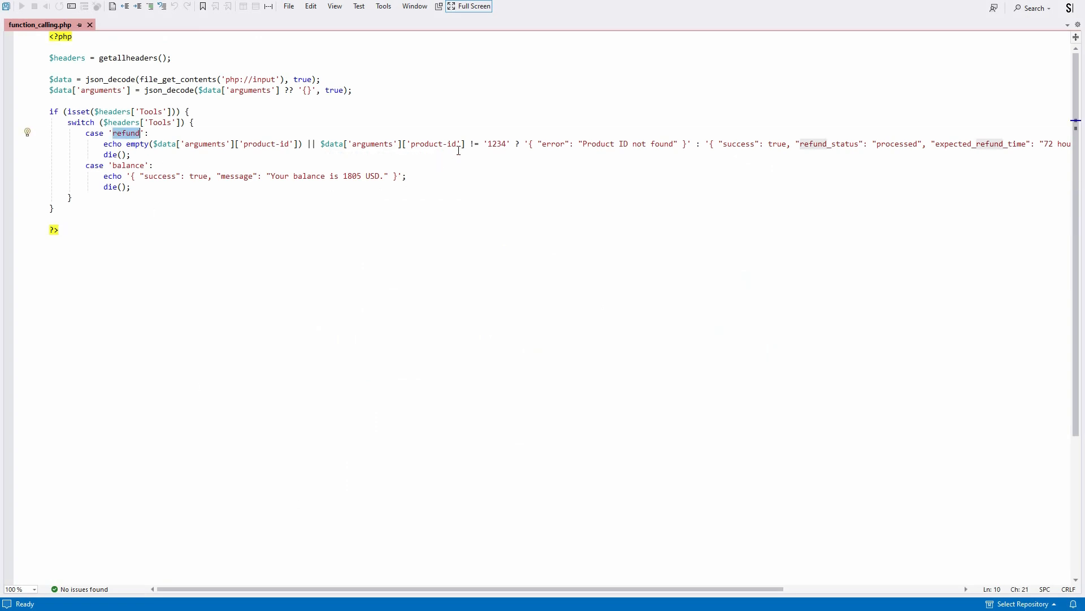
pyautogui.doubleClick(497, 144)
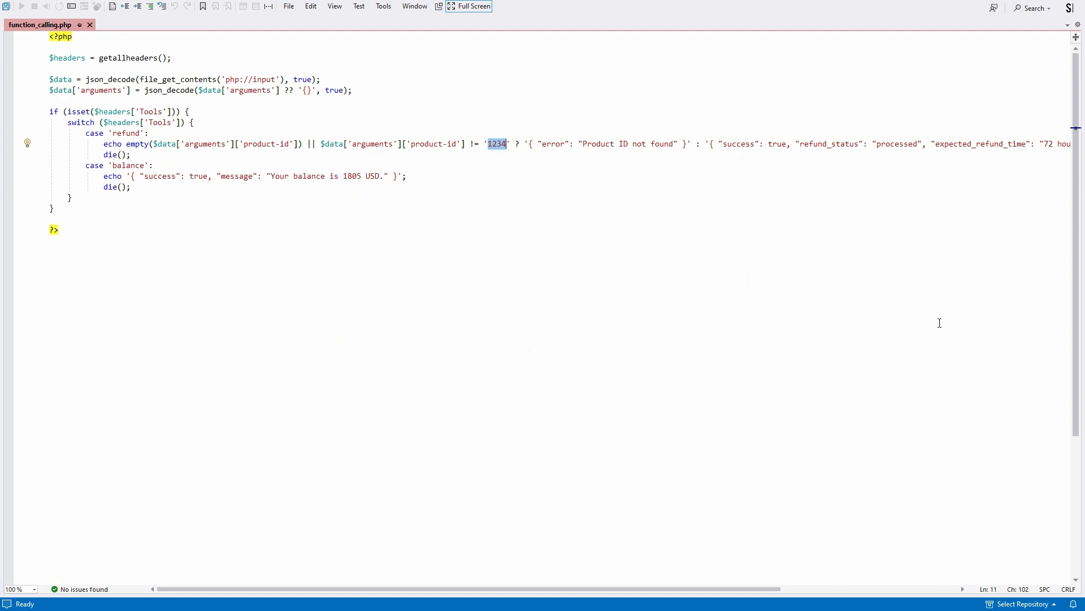
pyautogui.hscroll(5, 1011, 206)
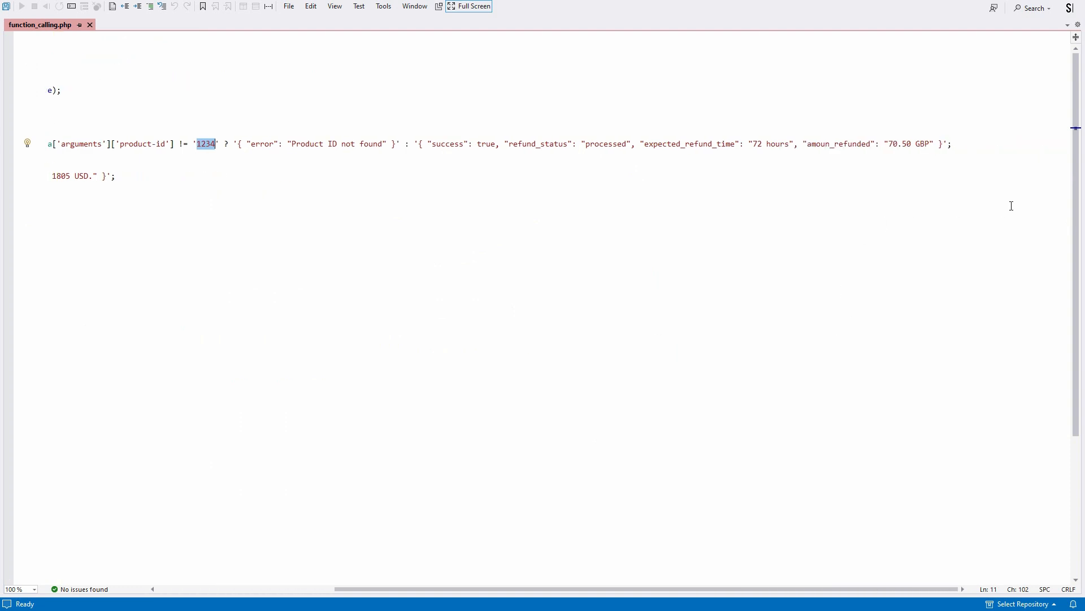
pyautogui.moveTo(418, 143); pyautogui.dragTo(946, 144)
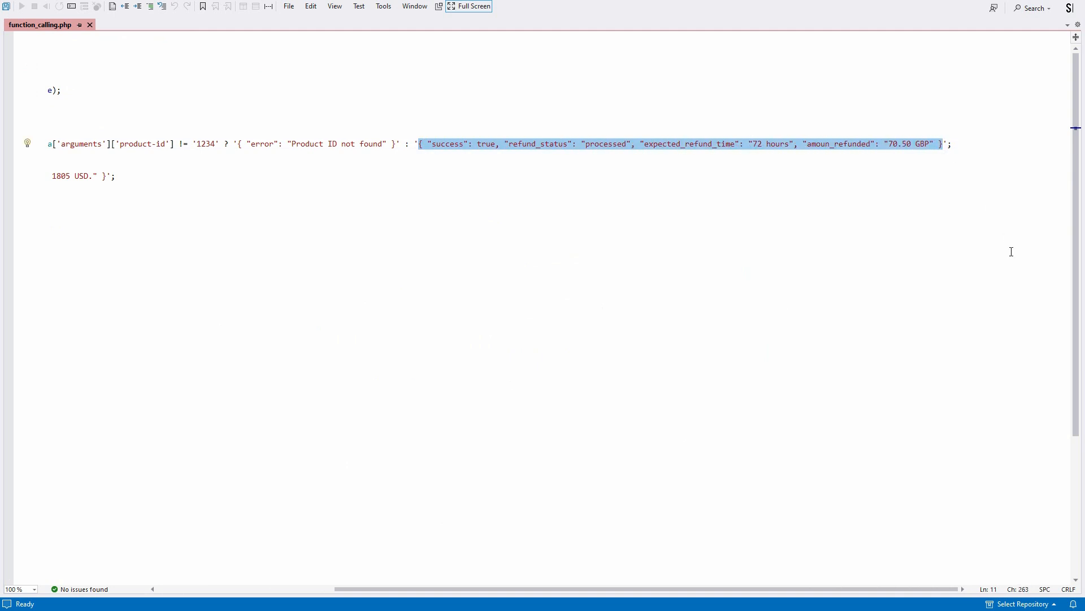
pyautogui.hscroll(-5, 1014, 250)
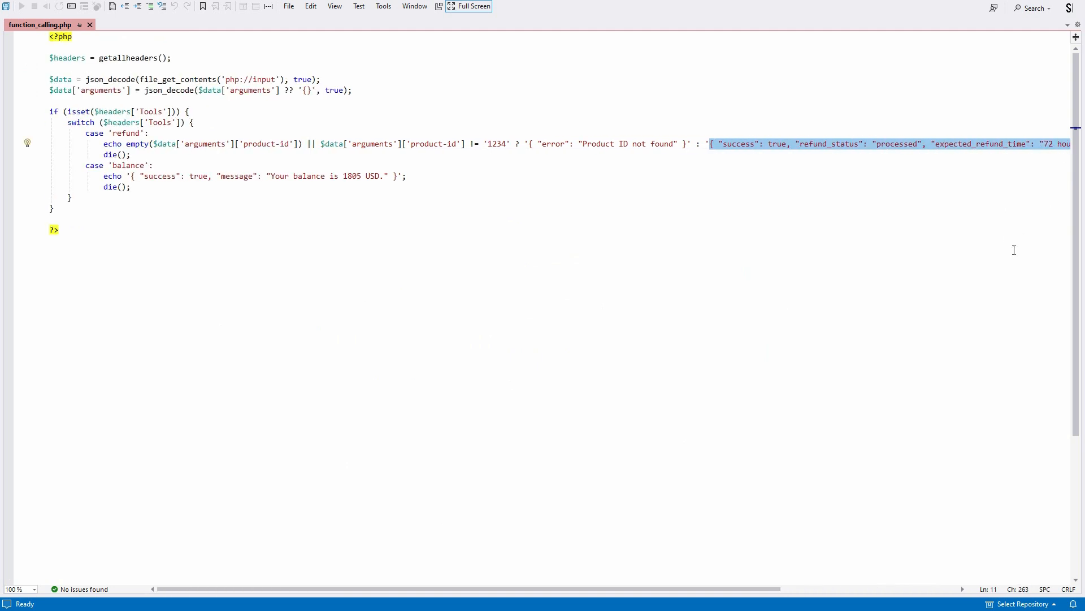
pyautogui.click(983, 276)
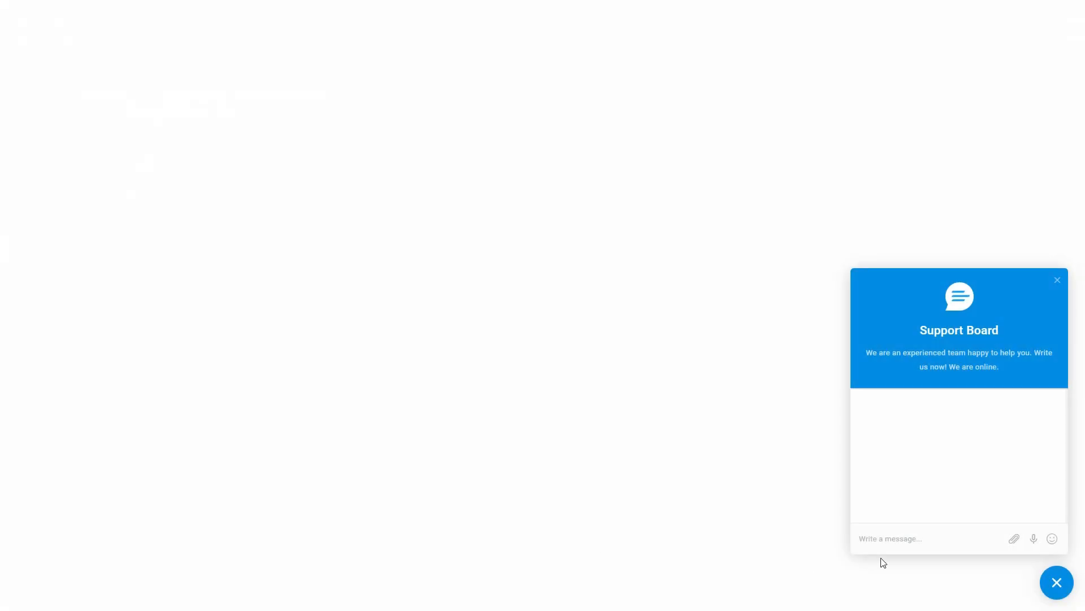
# Send "Hello!" in the Support Board chat widget and choose the Refunds service
pyautogui.write('Hello!')
pyautogui.press('Return')
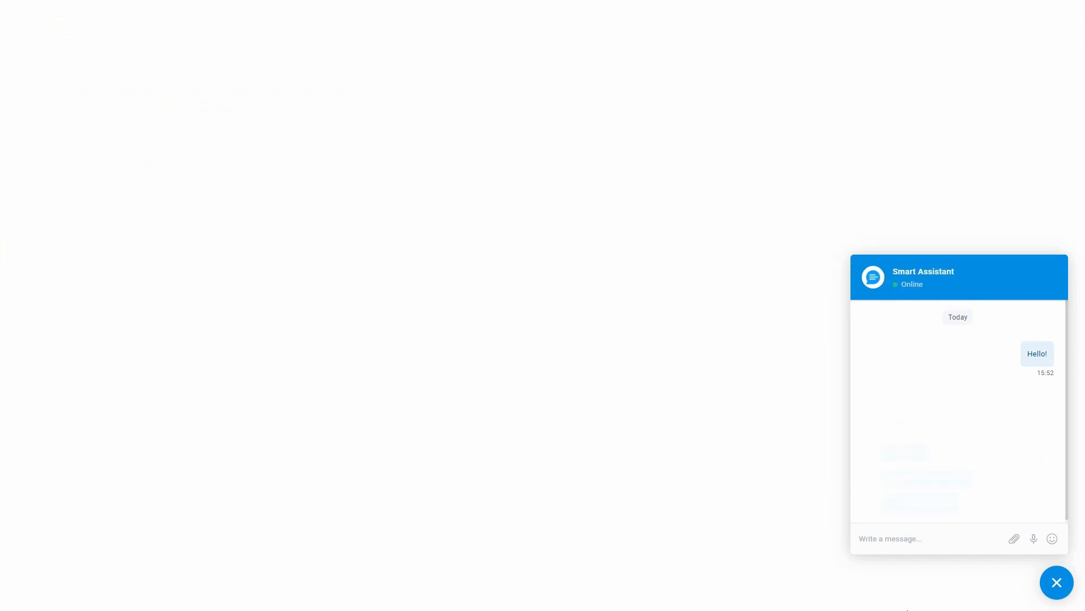
pyautogui.click(906, 444)
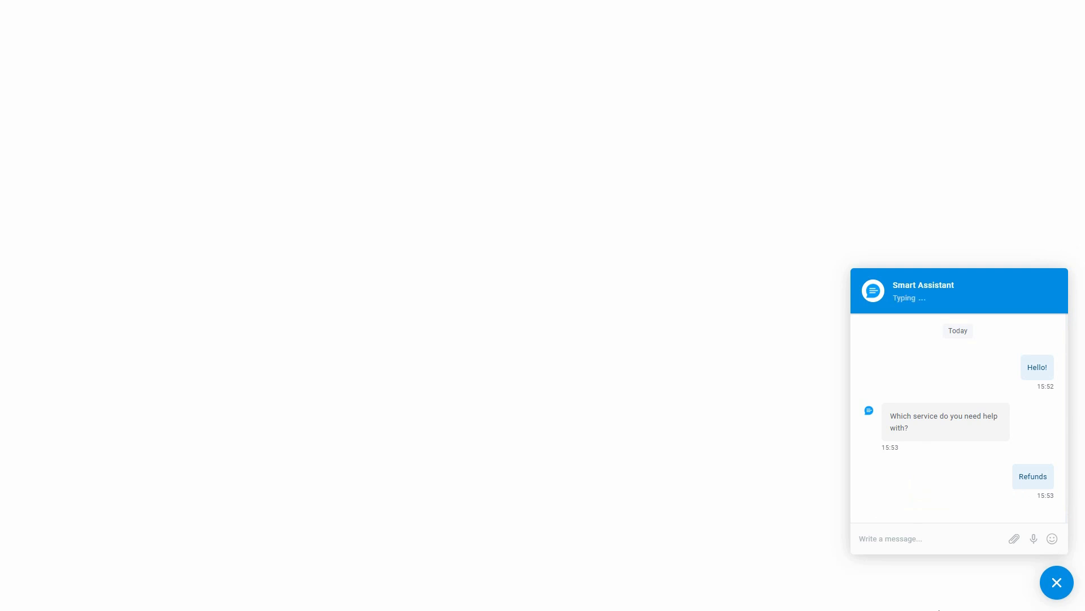
# Ask the chatbot "Where do I find the ID?" and read through its reply
pyautogui.click(921, 540)
pyautogui.write('Wh')
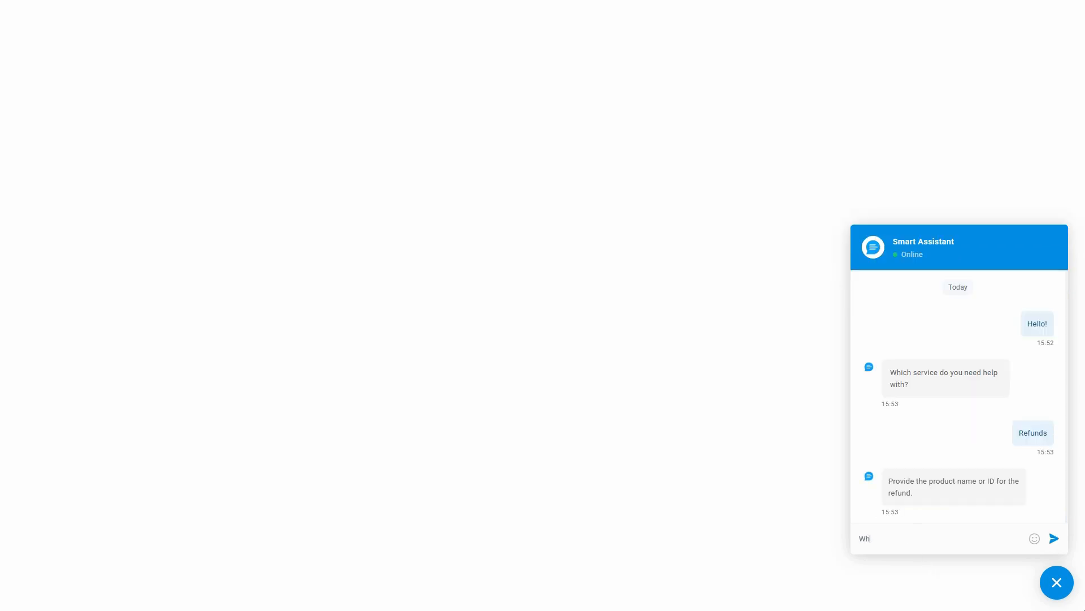
pyautogui.write('ere do I find the ID?')
pyautogui.press('Return')
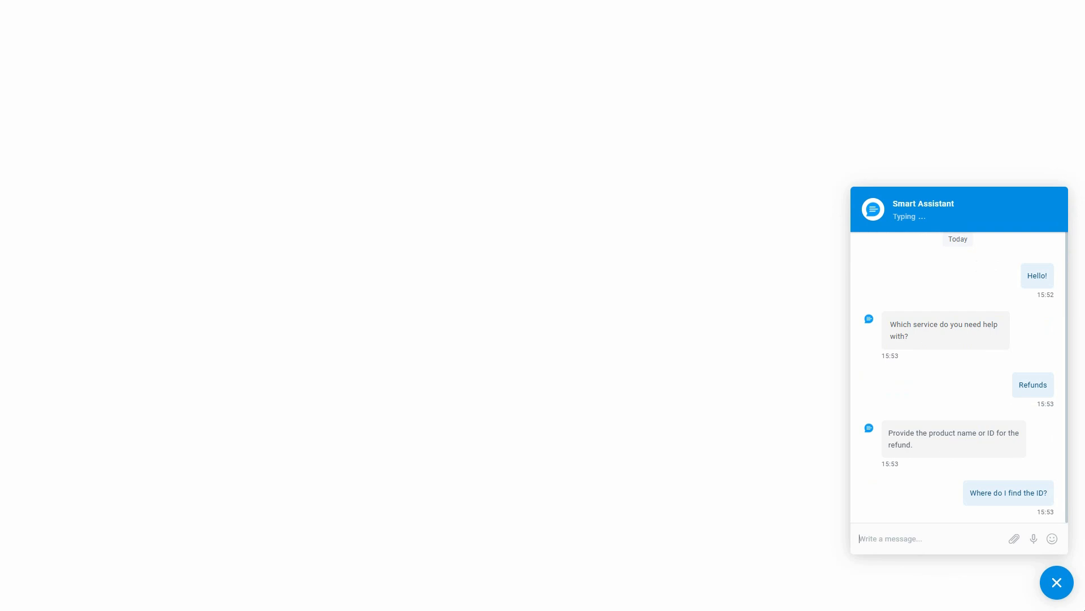
pyautogui.scroll(5, 1006, 457)
pyautogui.scroll(6, 1006, 457)
pyautogui.scroll(-4, 1030, 480)
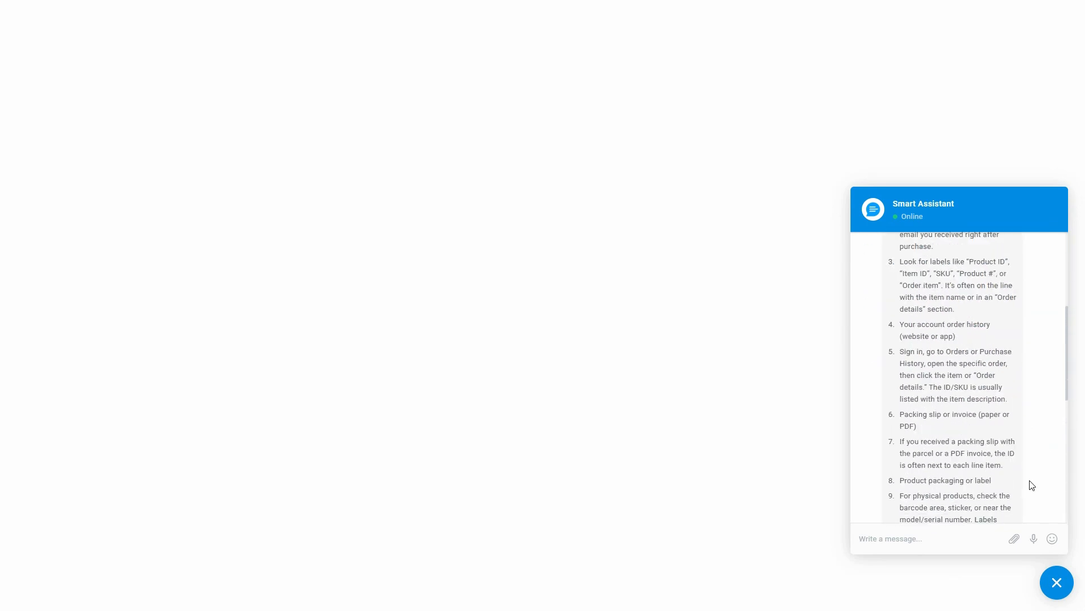
pyautogui.scroll(-5, 1032, 485)
# Send 7845 as the product ID for the refund and read the chatbot's reply
pyautogui.click(964, 536)
pyautogui.write('7845')
pyautogui.press('Return')
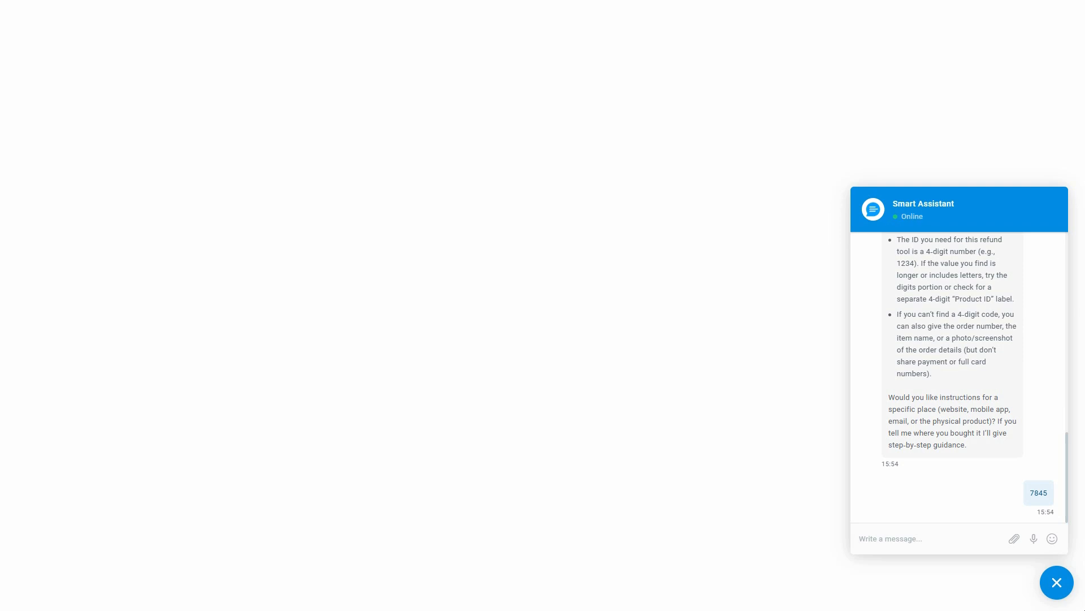
pyautogui.scroll(5, 1036, 488)
pyautogui.scroll(3, 1037, 487)
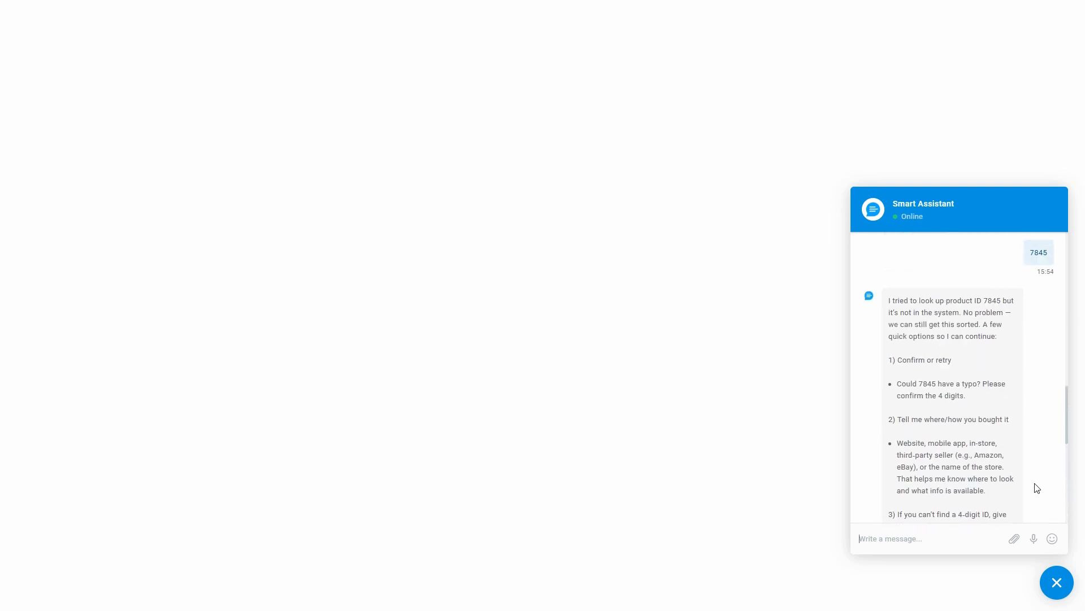
pyautogui.moveTo(891, 300); pyautogui.dragTo(962, 313)
pyautogui.click(1020, 398)
pyautogui.scroll(-8, 1018, 404)
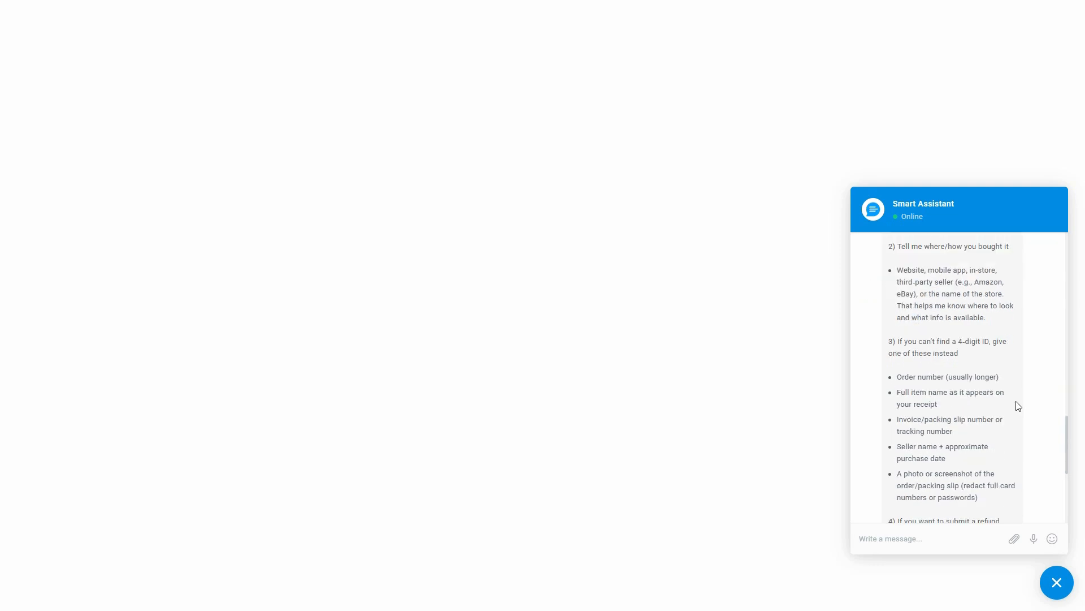
# Send 5555 as another product ID for the refund and check the chatbot's reply
pyautogui.write('5555')
pyautogui.press('Return')
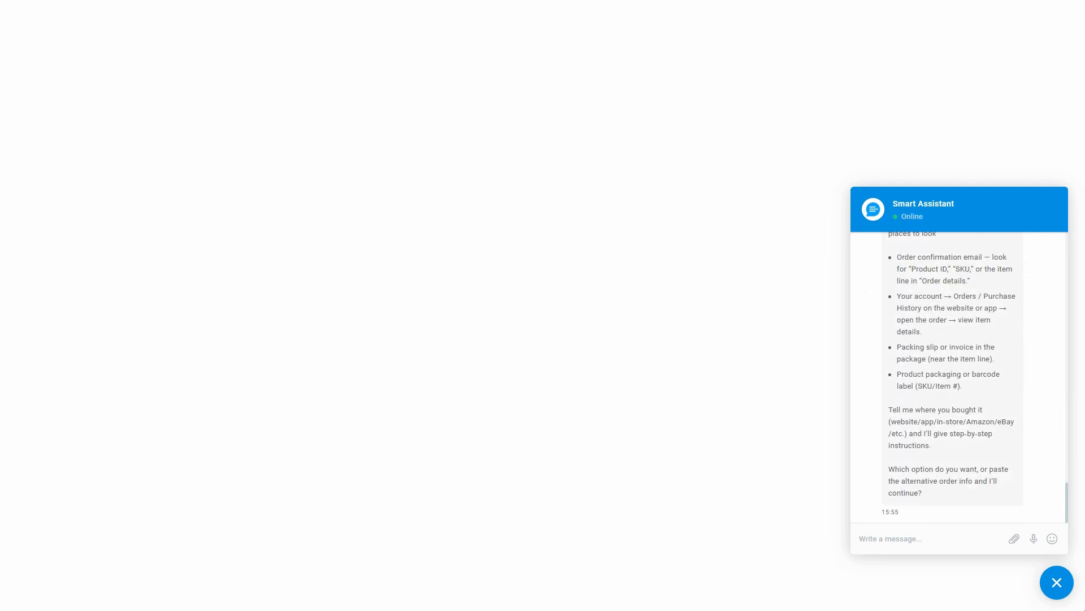
pyautogui.scroll(10, 1020, 469)
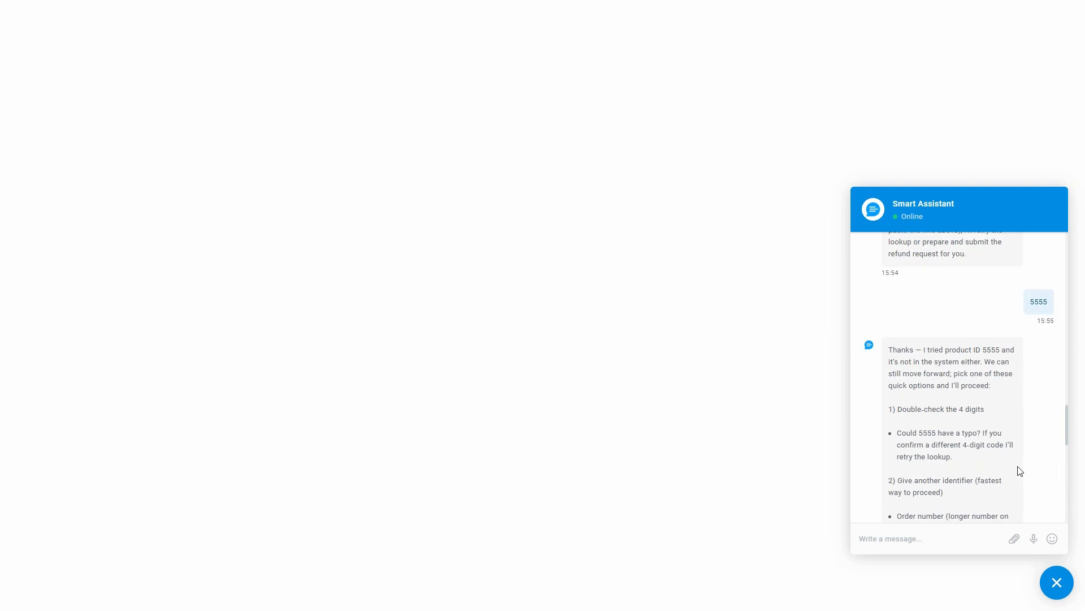
pyautogui.scroll(-10, 1020, 471)
# Send 1234 as the product ID and read the refund summary in the chatbot's reply
pyautogui.write('1234')
pyautogui.press('Return')
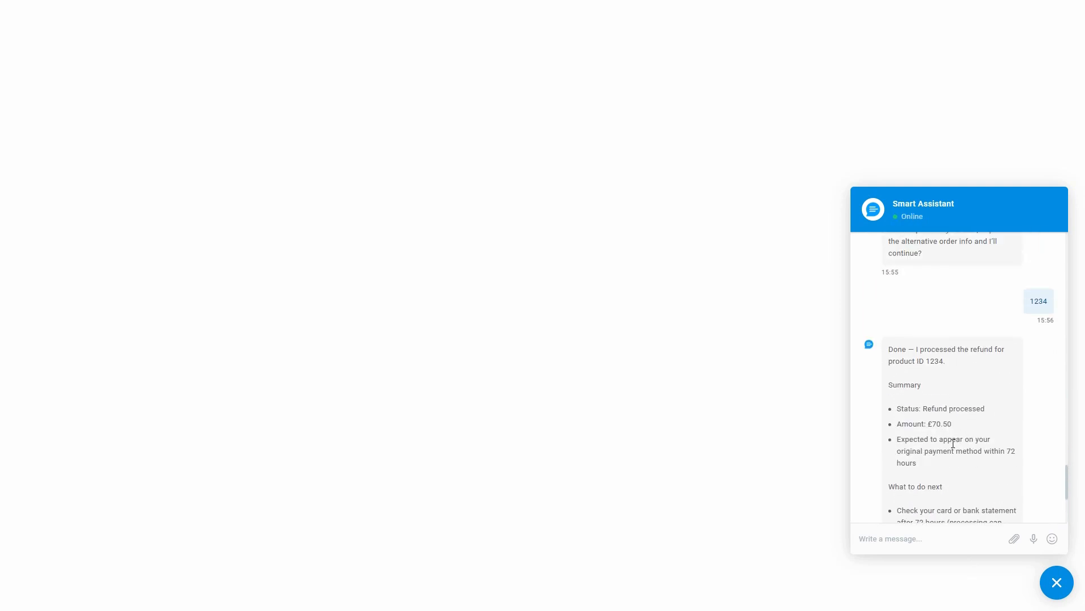
pyautogui.moveTo(898, 351); pyautogui.dragTo(964, 413)
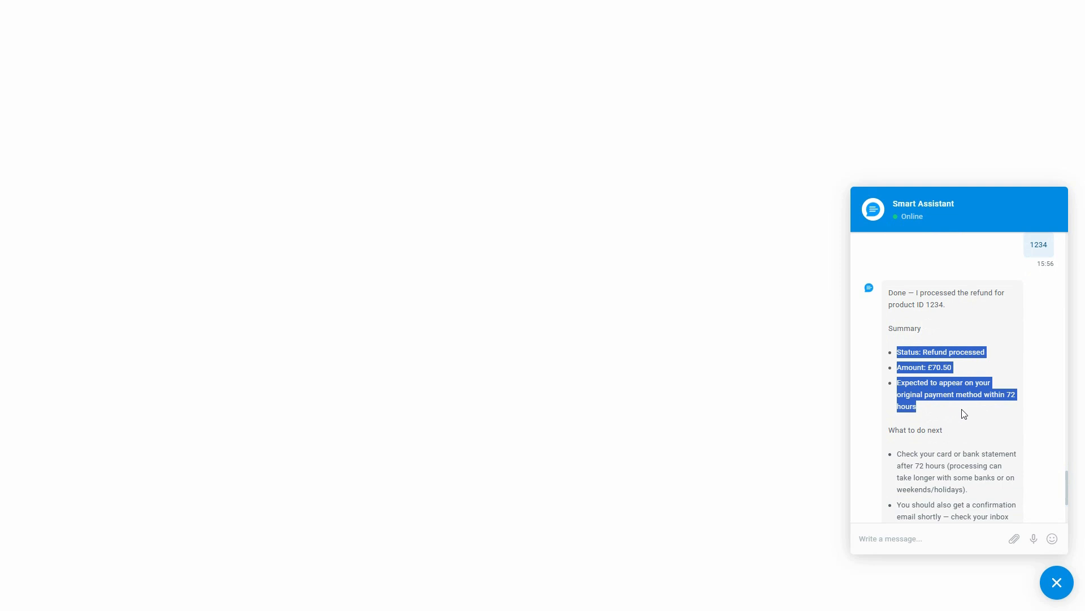
pyautogui.click(985, 414)
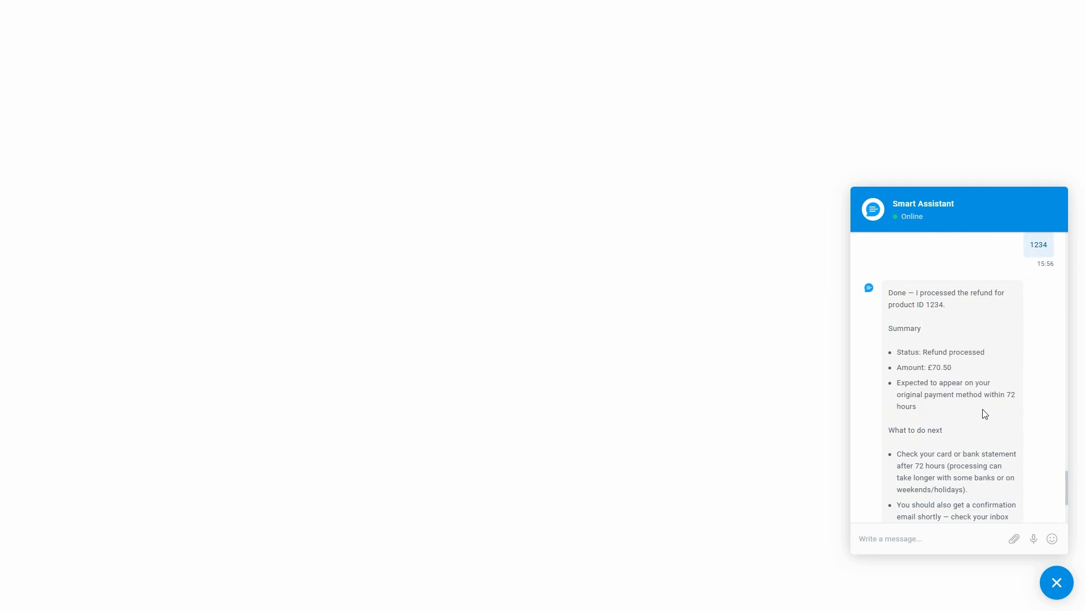
pyautogui.scroll(-3, 933, 475)
# Send the chatbot "Please provide my account balance" and examine the response string of the balance case in function_calling.php
pyautogui.click(907, 538)
pyautogui.write('Please provide my account balance')
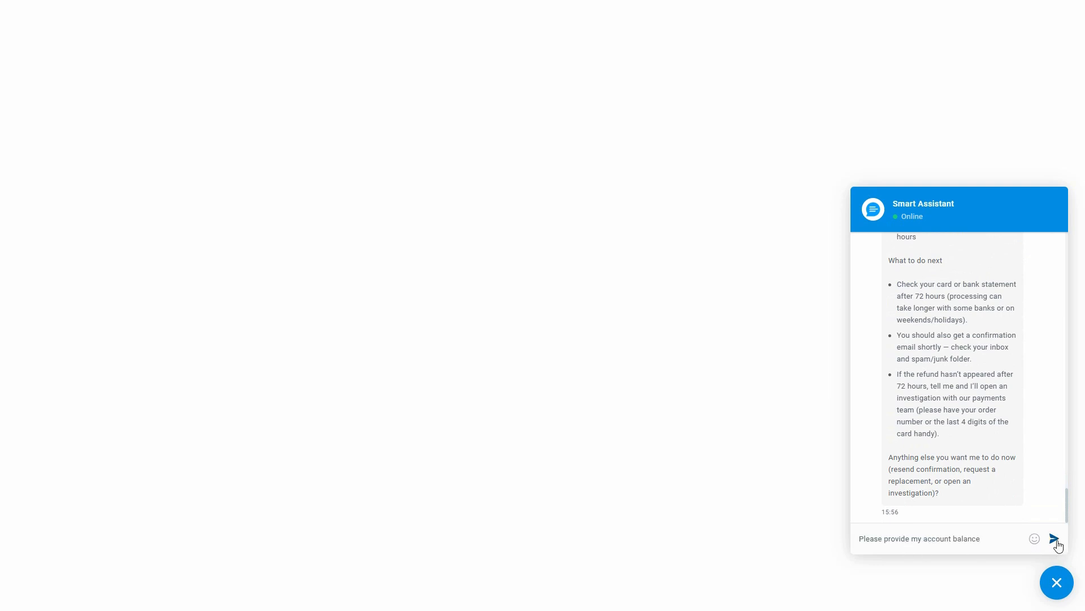
pyautogui.click(1055, 539)
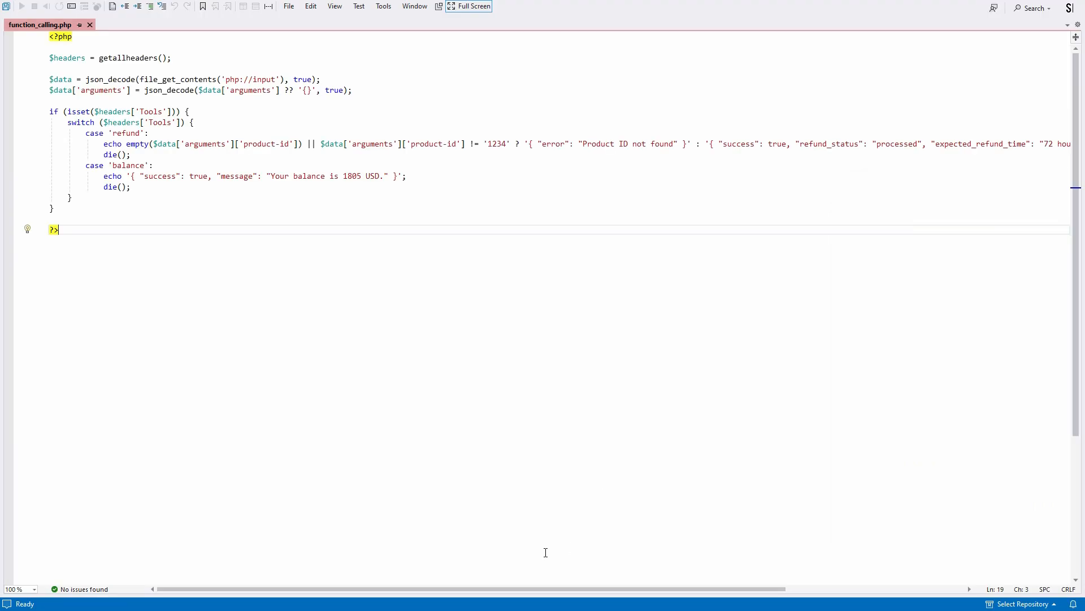
pyautogui.moveTo(133, 176); pyautogui.dragTo(400, 176)
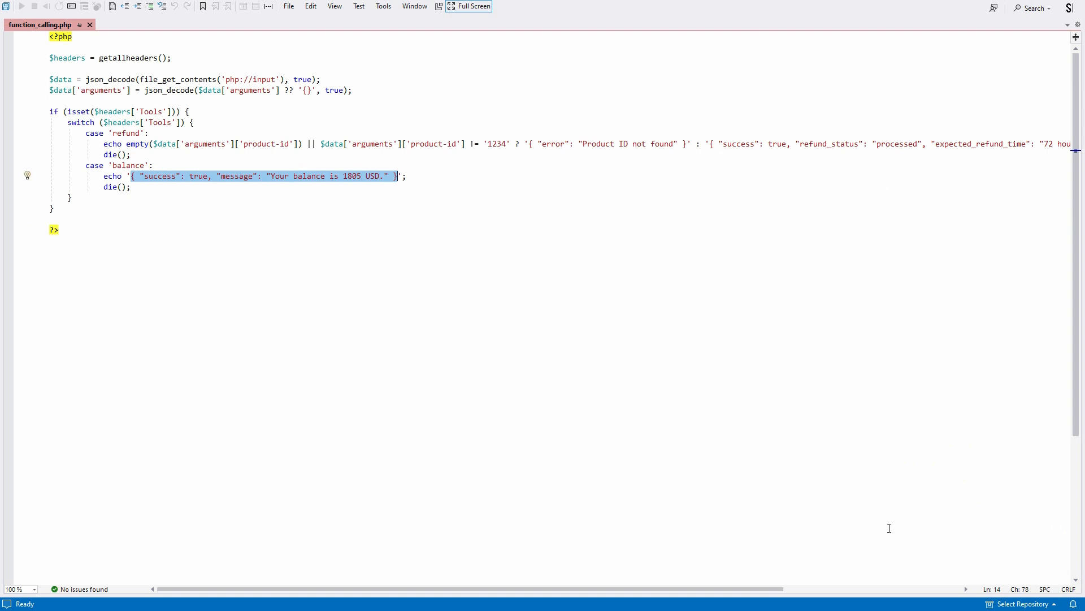
pyautogui.click(940, 526)
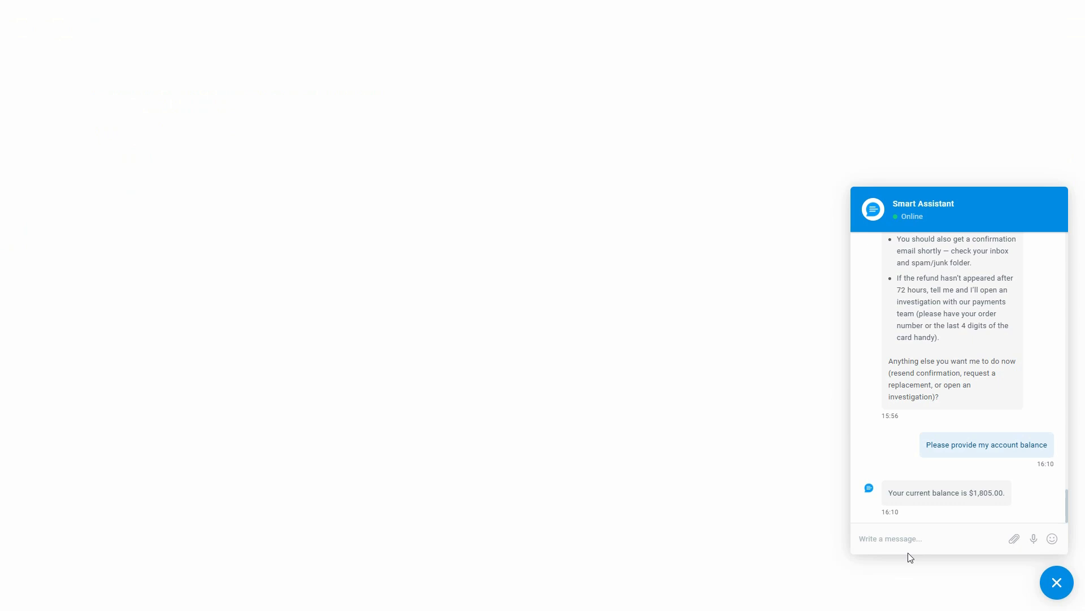
# Send "Go back" in the chat widget and choose the Repair & Maintenance service
pyautogui.click(907, 548)
pyautogui.write('Go back')
pyautogui.press('Return')
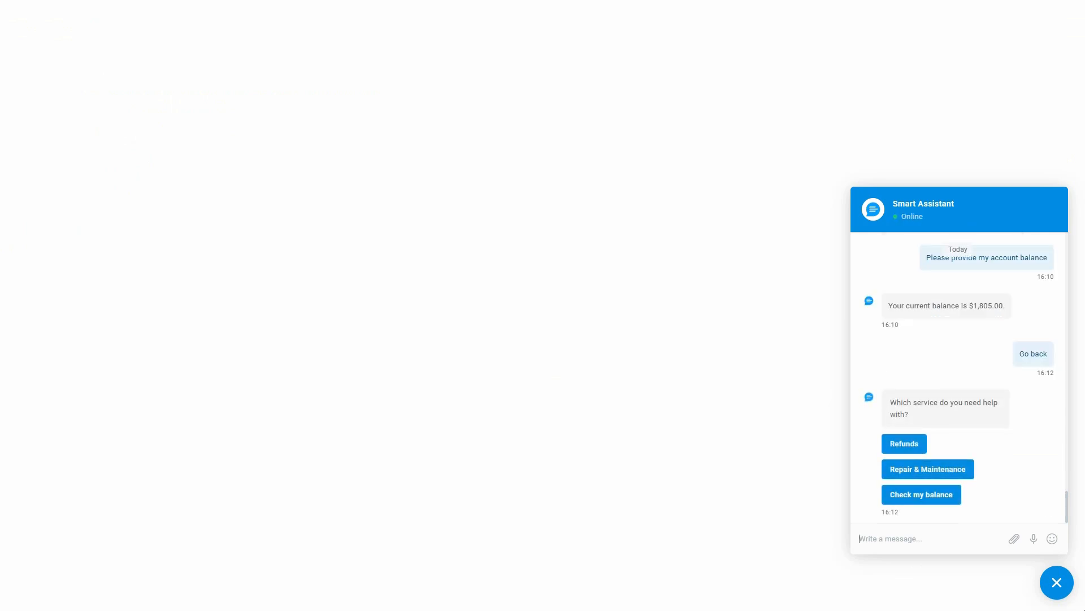
pyautogui.click(928, 472)
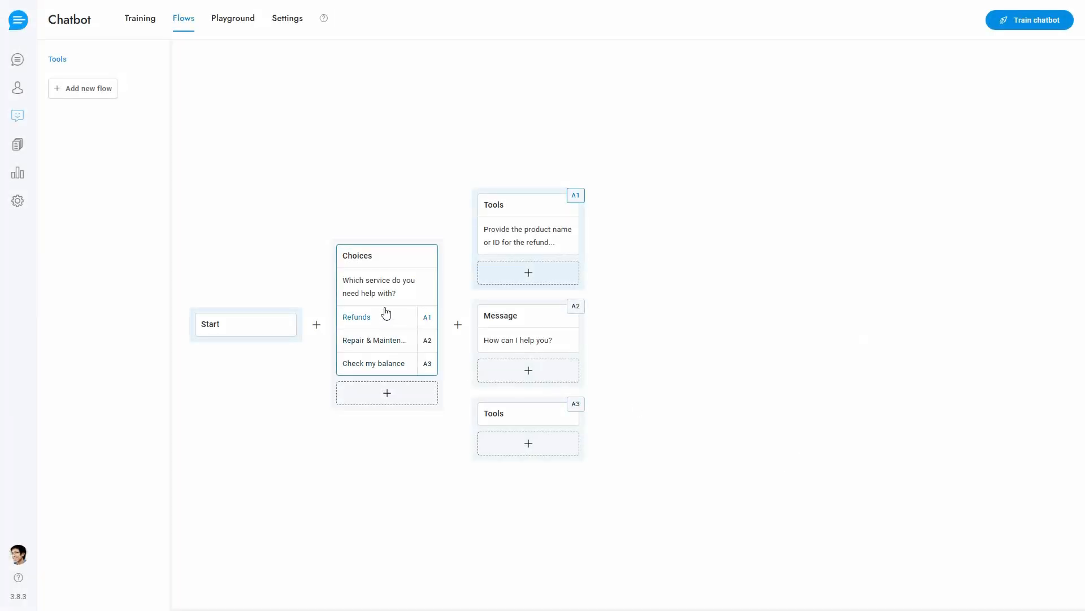
# Enable conversational mode in the Choices block and append ", returns", ", fixing broken parts" and ", verify balance" to its three choices
pyautogui.click(392, 295)
pyautogui.click(368, 450)
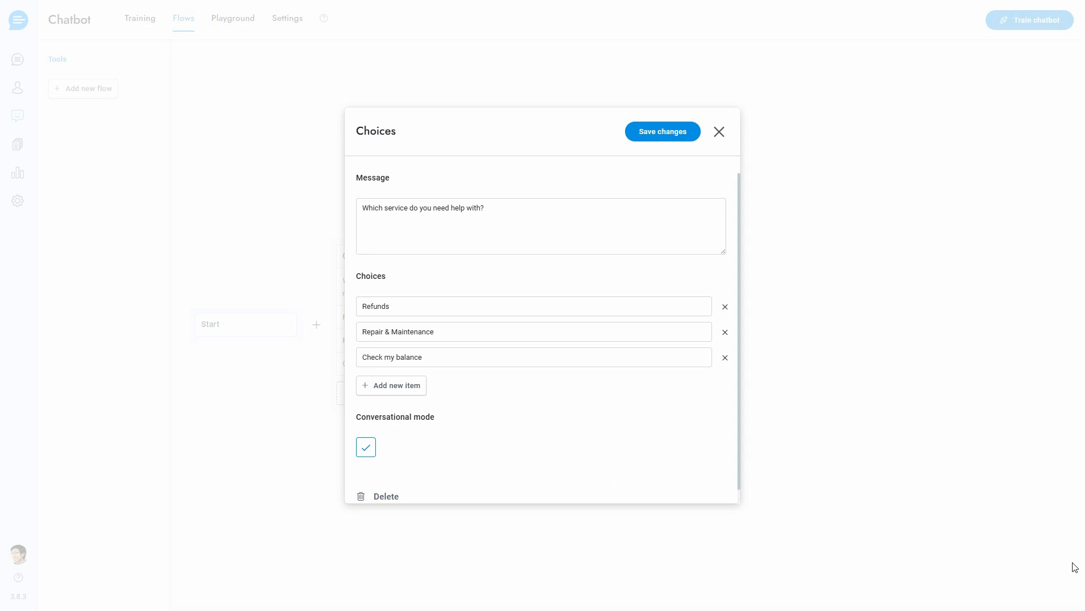
pyautogui.click(391, 306)
pyautogui.write(', returns')
pyautogui.click(477, 332)
pyautogui.write(', fixing broken parts')
pyautogui.click(455, 356)
pyautogui.write(', verify balance')
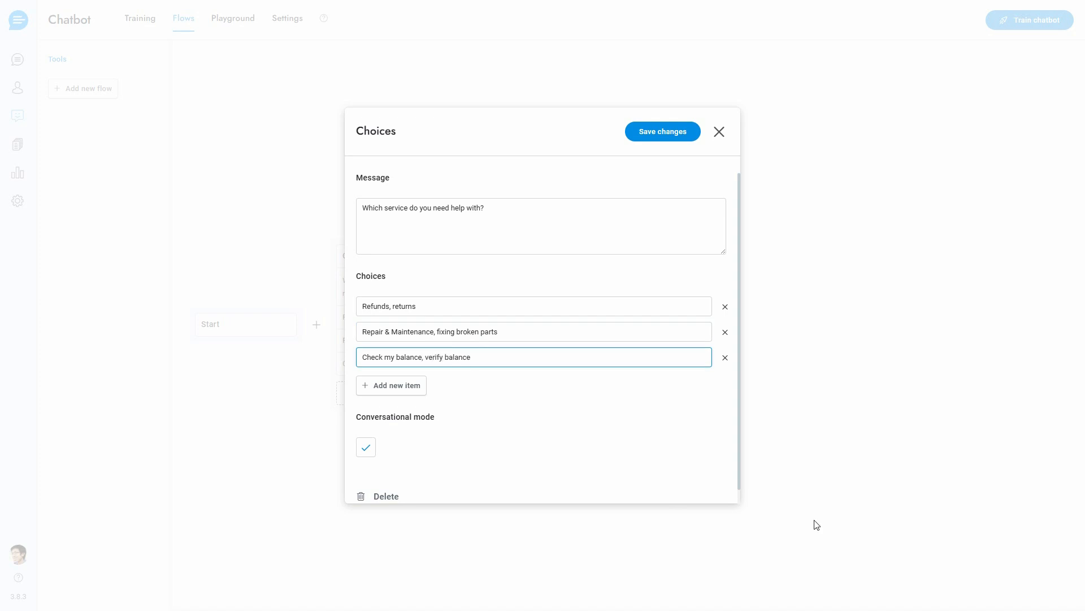
# Save the Choices block's changes and train the chatbot
pyautogui.click(662, 131)
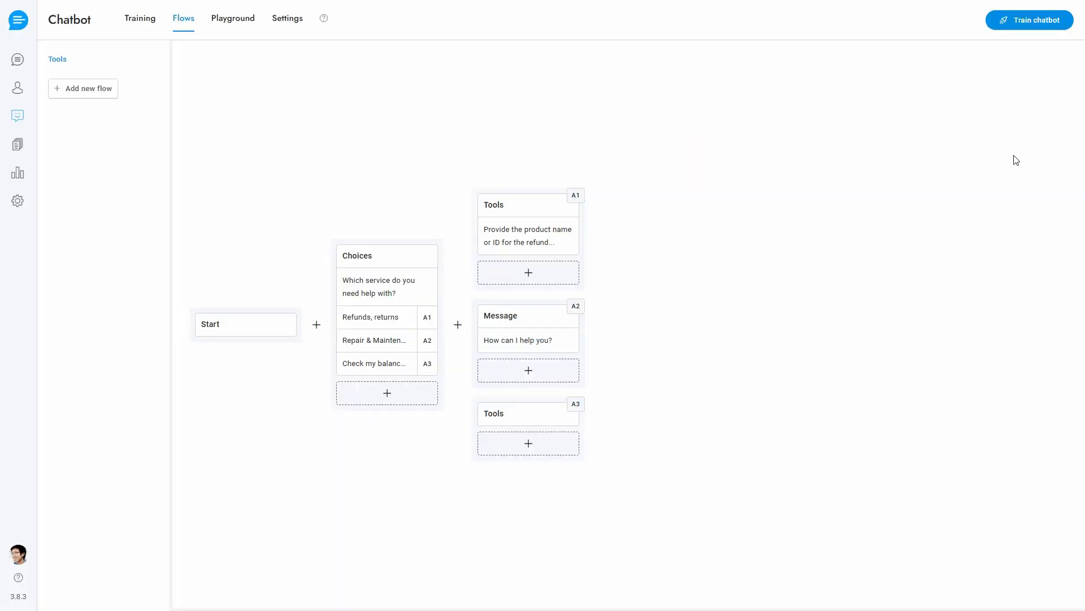
pyautogui.click(1032, 23)
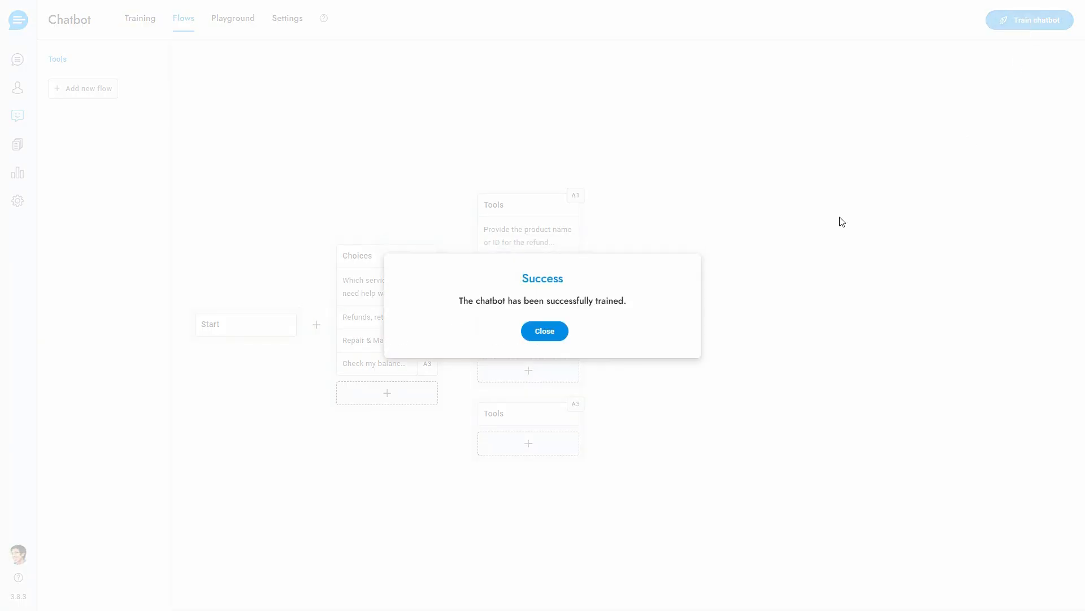
pyautogui.click(544, 331)
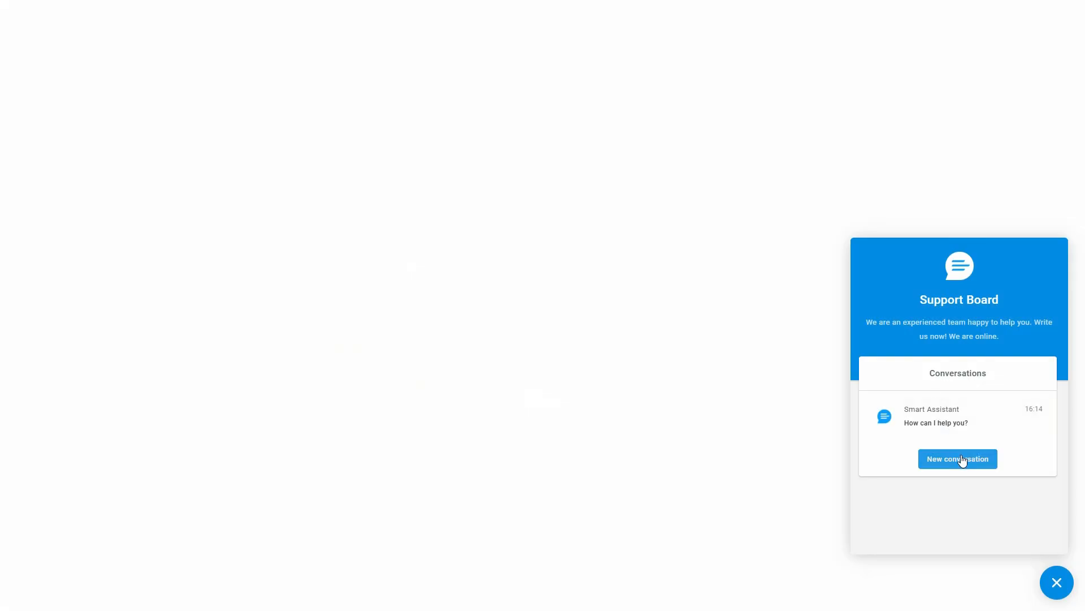
# Start a new conversation in the chat widget with the message "Hello!"
pyautogui.click(963, 461)
pyautogui.click(921, 533)
pyautogui.write('Hello!')
pyautogui.press('Return')
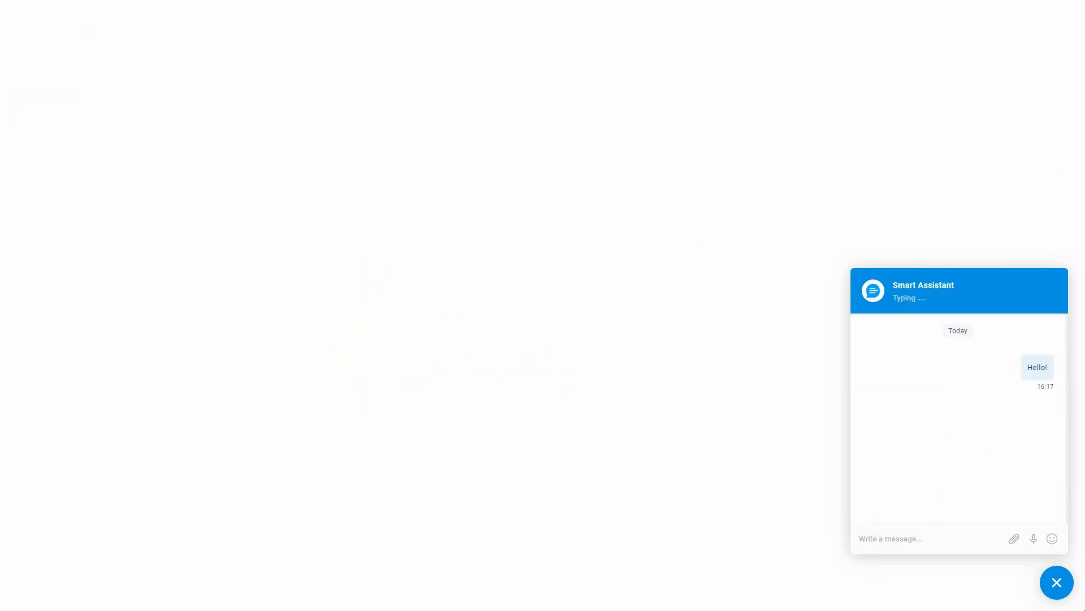
# Answer the chatbot's service question with the unrelated message "I want to make pizza"
pyautogui.write('I want t')
pyautogui.write('pizza')
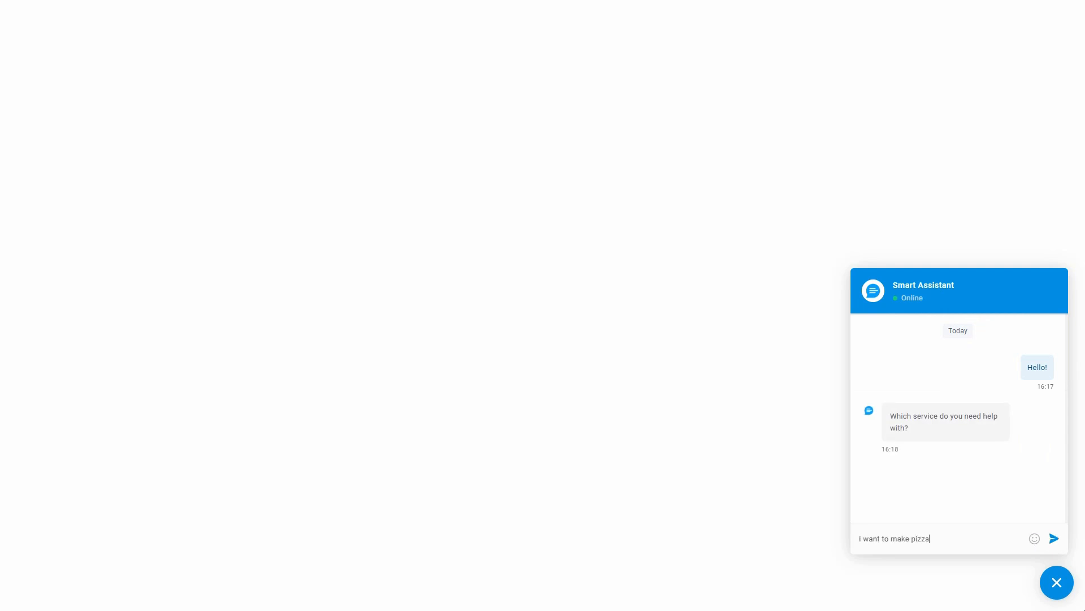
pyautogui.press('Return')
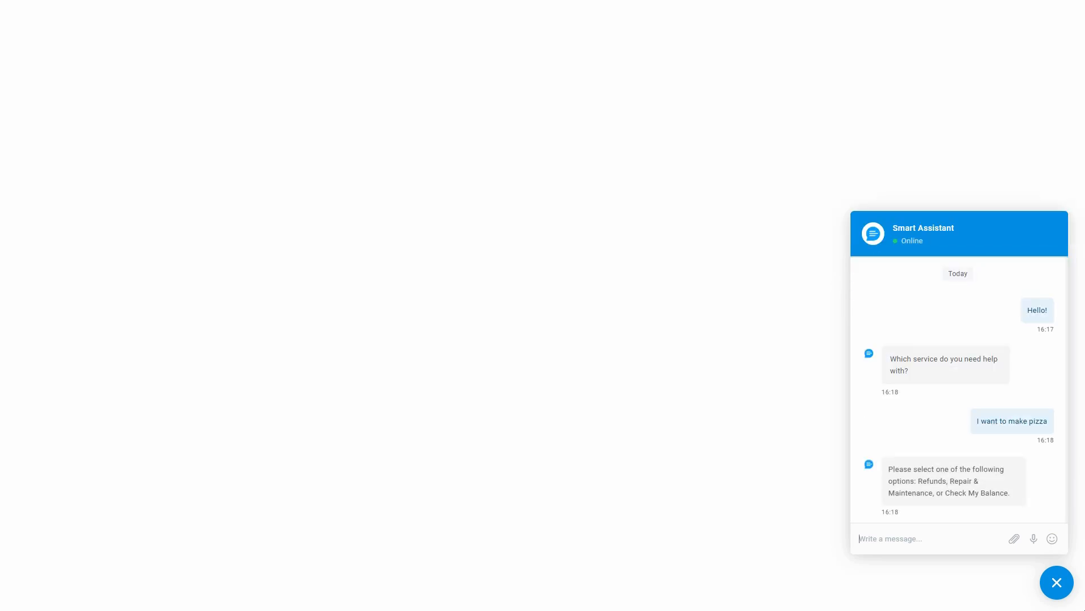
# Request the balance service by sending "Check my balance please" to the chatbot
pyautogui.write('Check my balance please')
pyautogui.press('Return')
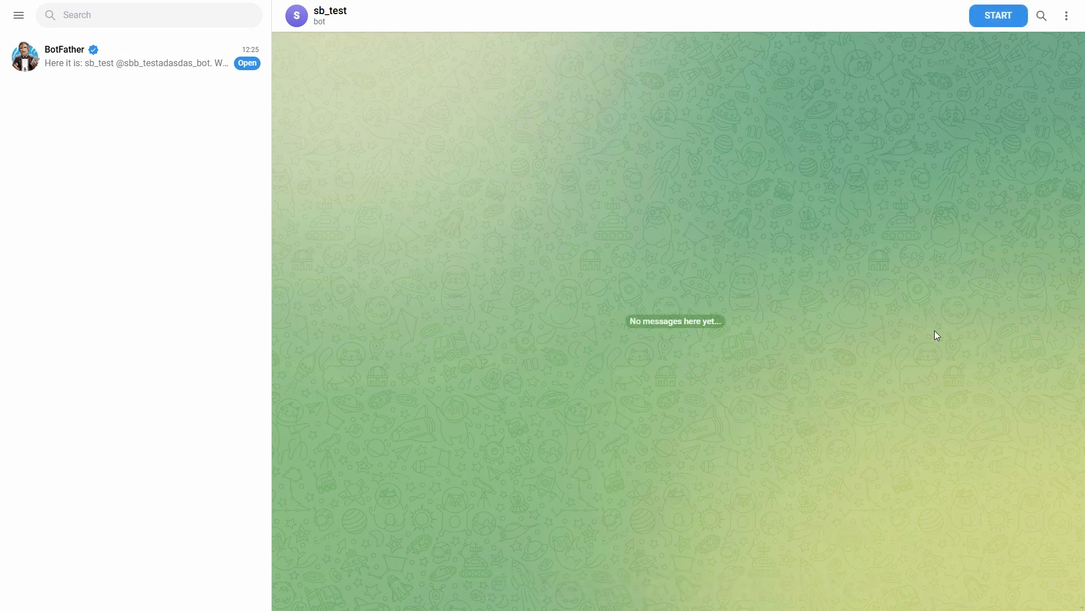
# In Telegram, start the sb_test bot and request a refund by sending "I want a refund" and the product ID 1234
pyautogui.click(996, 16)
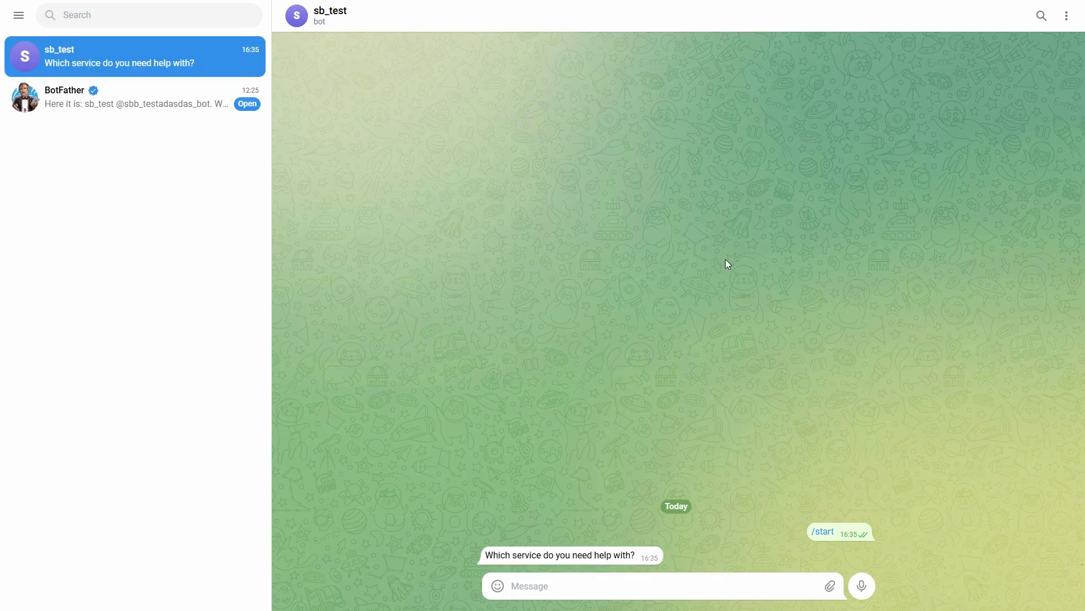
pyautogui.click(761, 589)
pyautogui.write('I want a refund')
pyautogui.press('Return')
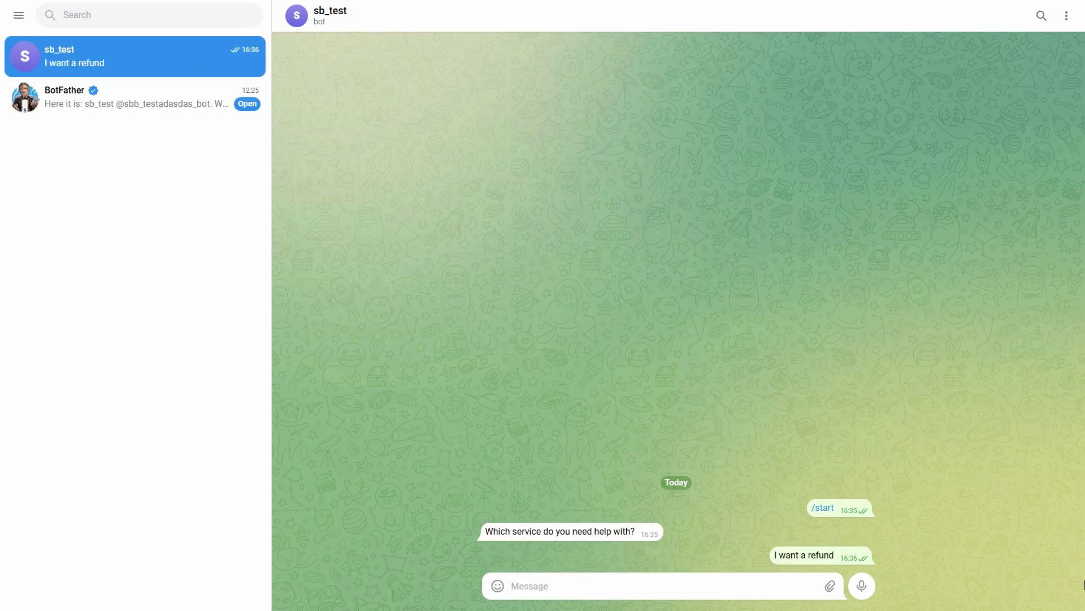
pyautogui.write('1234')
pyautogui.press('Return')
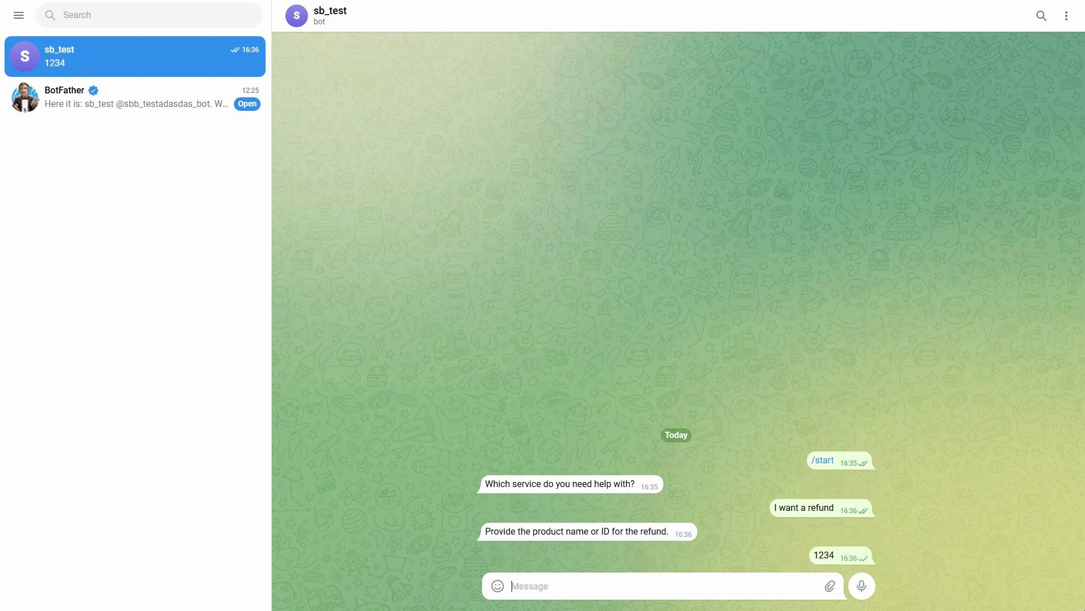